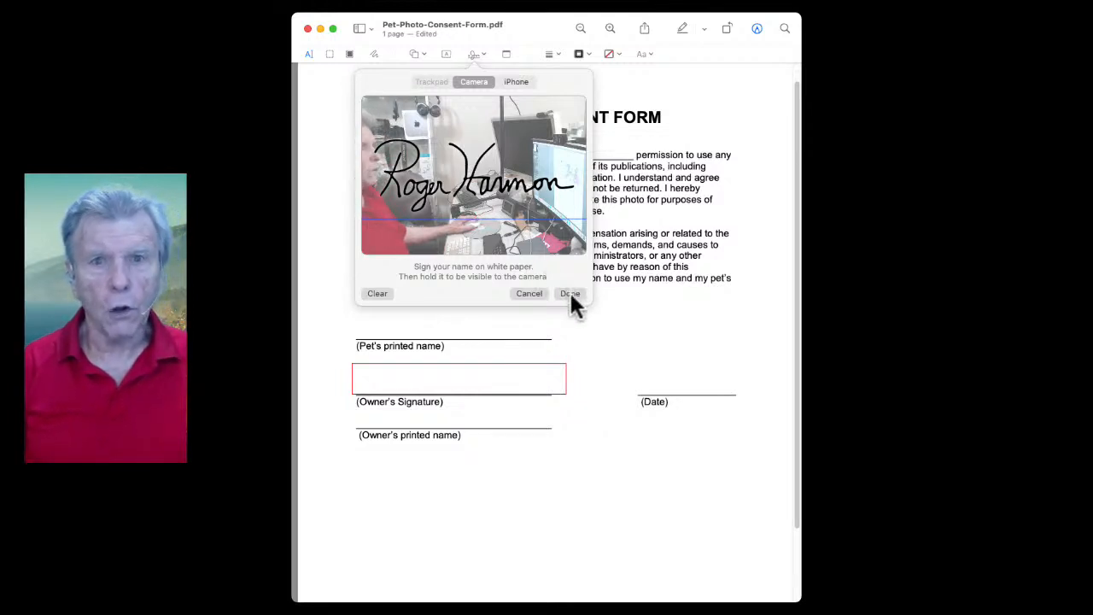
Save the camera-captured signature, close the Sign list and advance Keynote to the Method #2 bullet
left_click(571, 295)
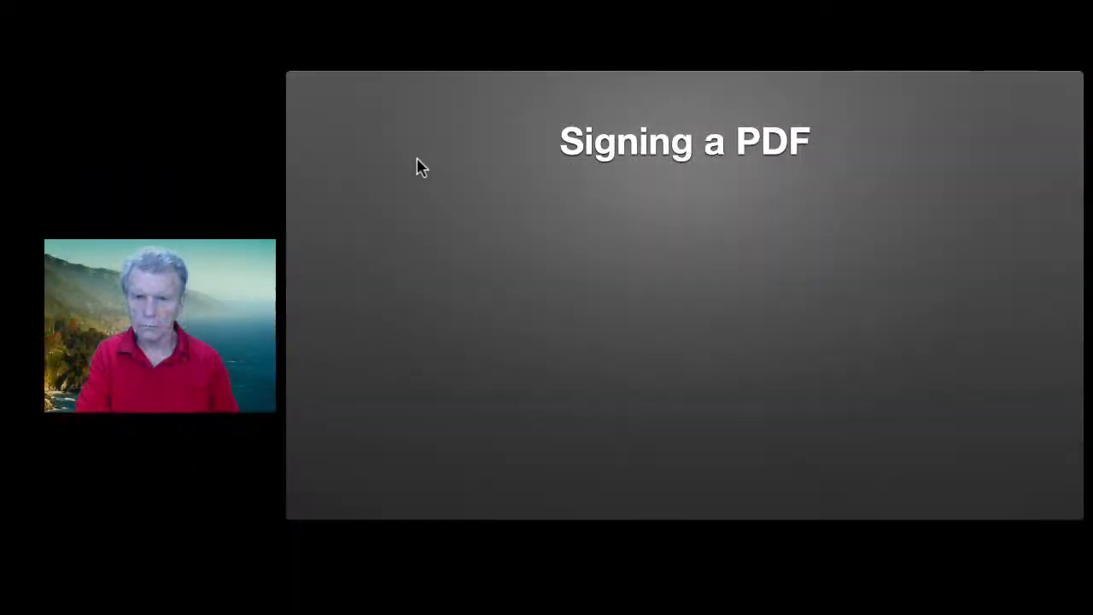
left_click(411, 164)
left_click(411, 168)
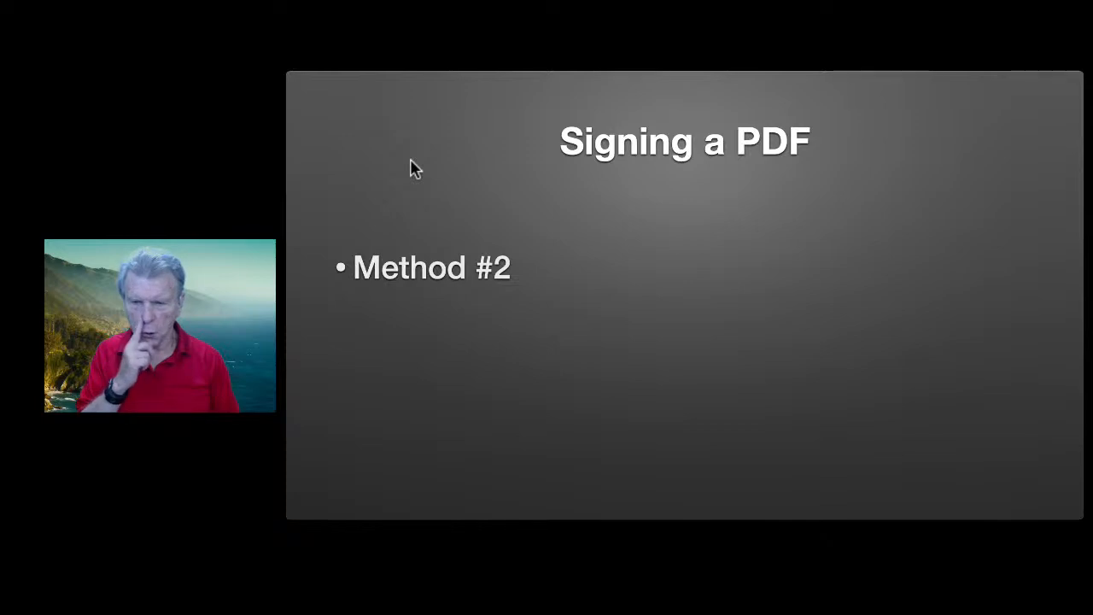
Reveal the iPhone/iPad and finger-or-stylus points for Method #2, then clear them from the slide
left_click(411, 168)
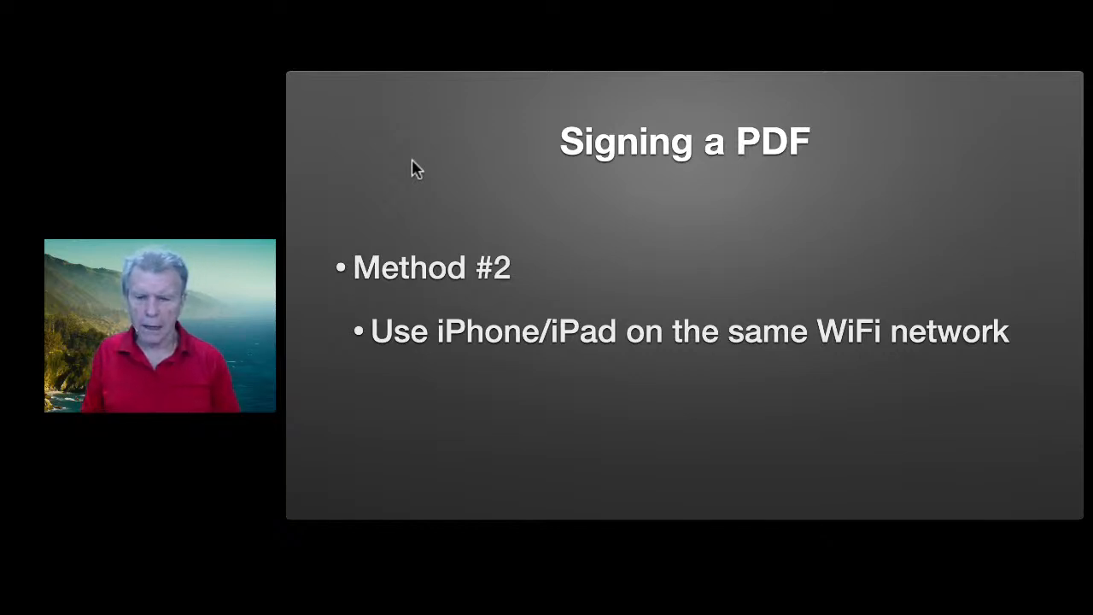
left_click(411, 168)
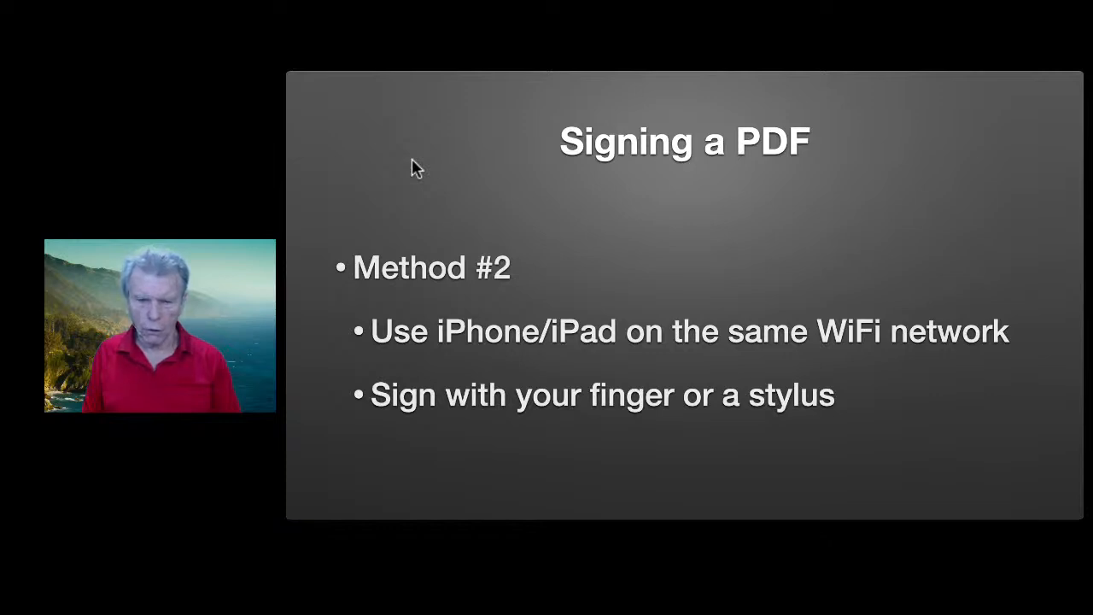
left_click(411, 168)
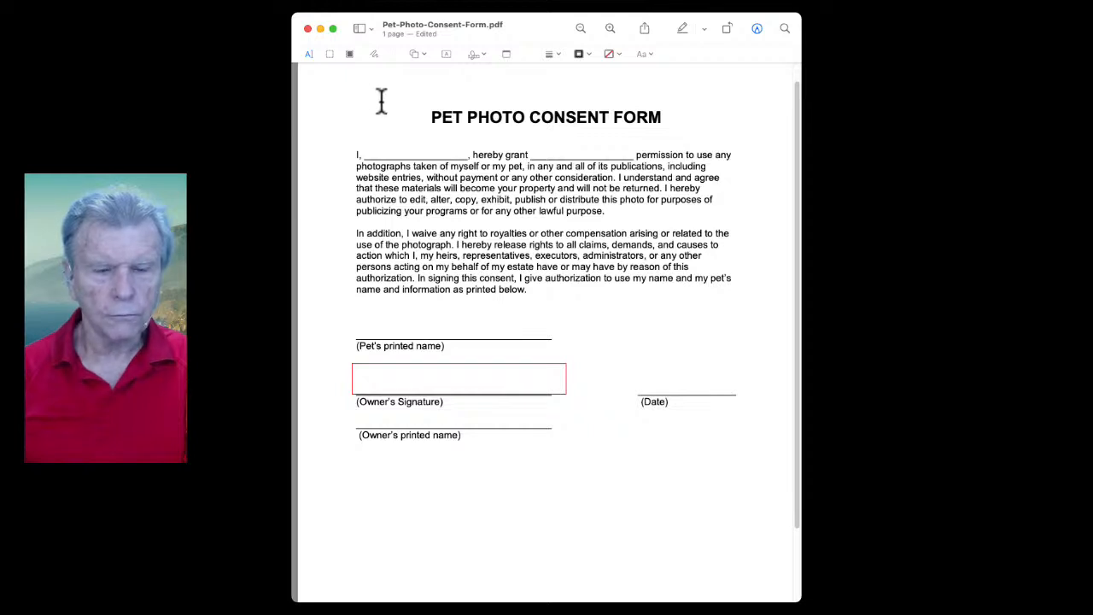
Create a new signature from the iPhone tab, save it after signing on the phone, and close the menu
left_click(476, 58)
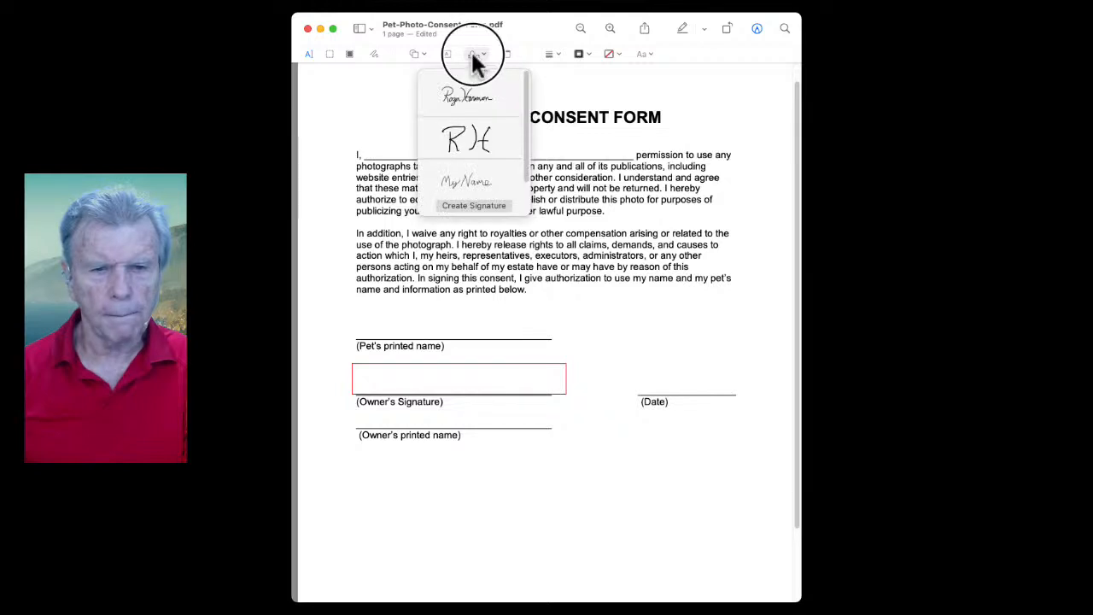
left_click(472, 207)
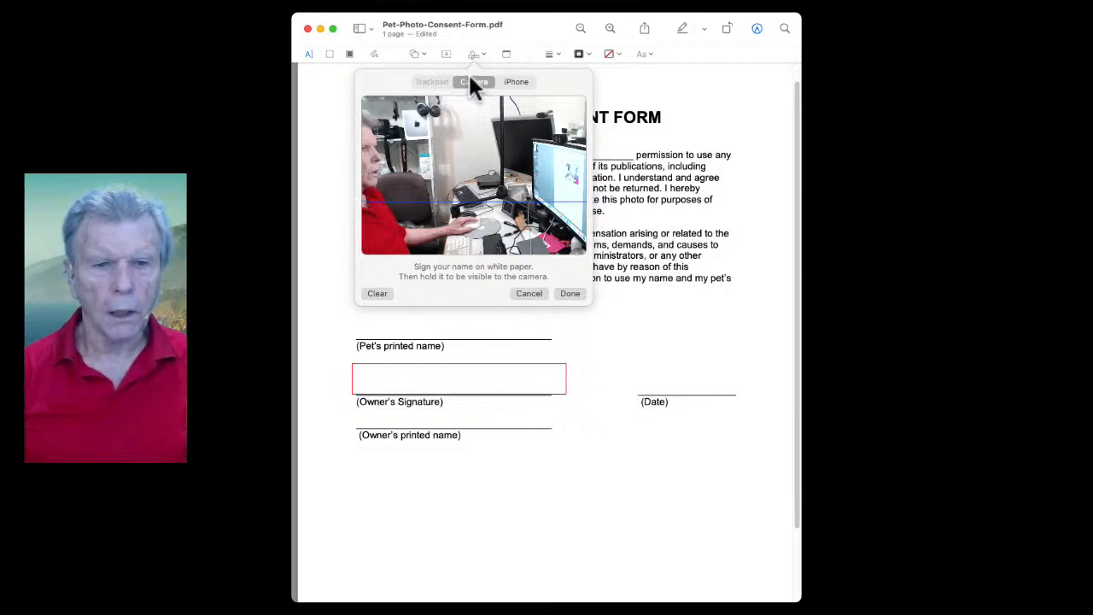
left_click(515, 81)
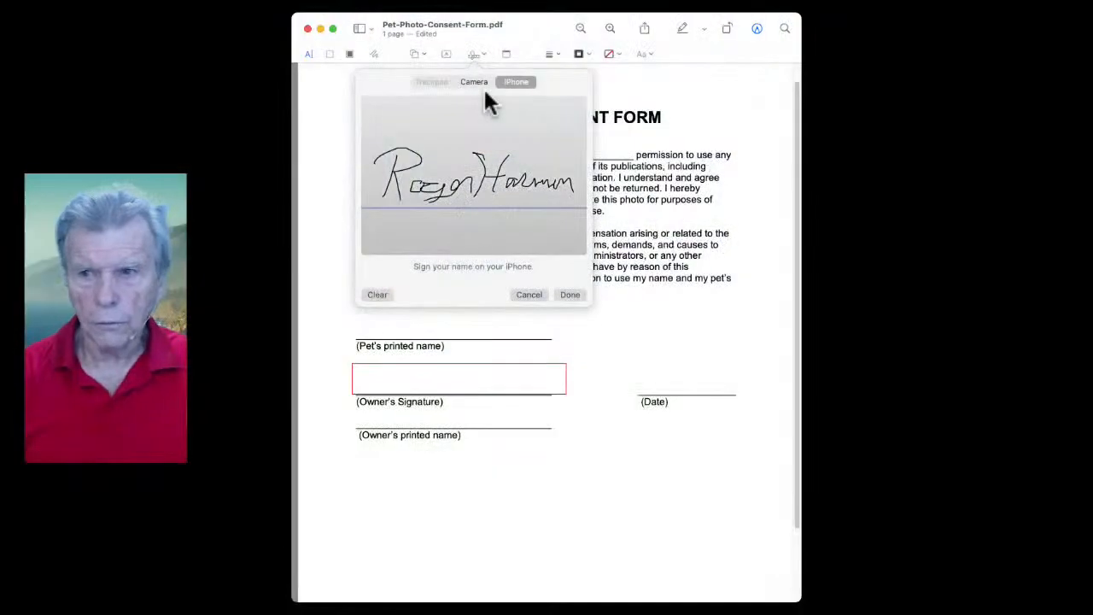
left_click(570, 295)
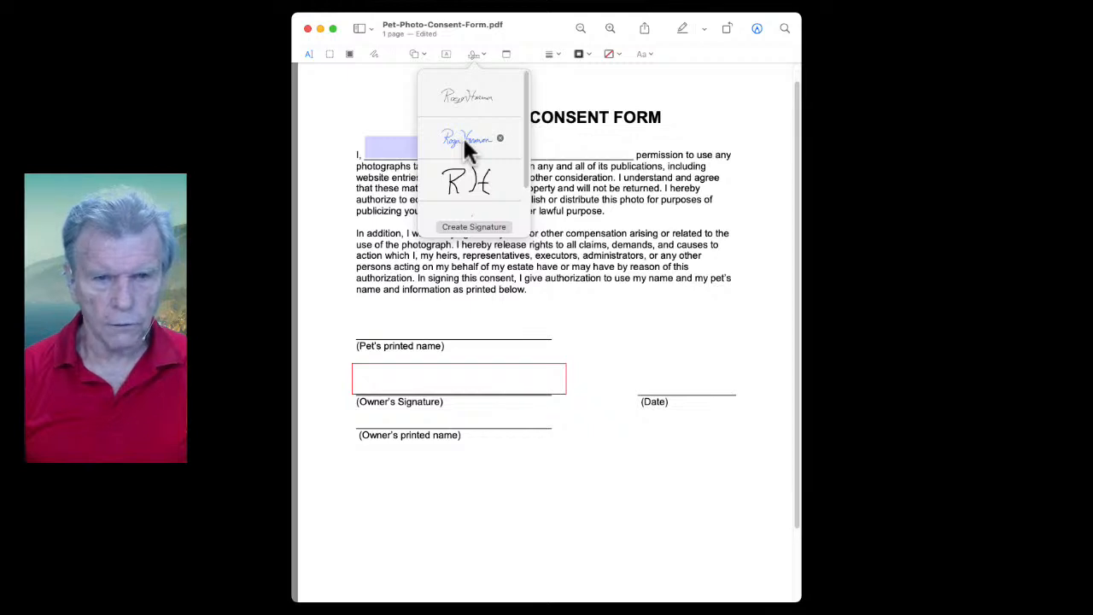
left_click(236, 139)
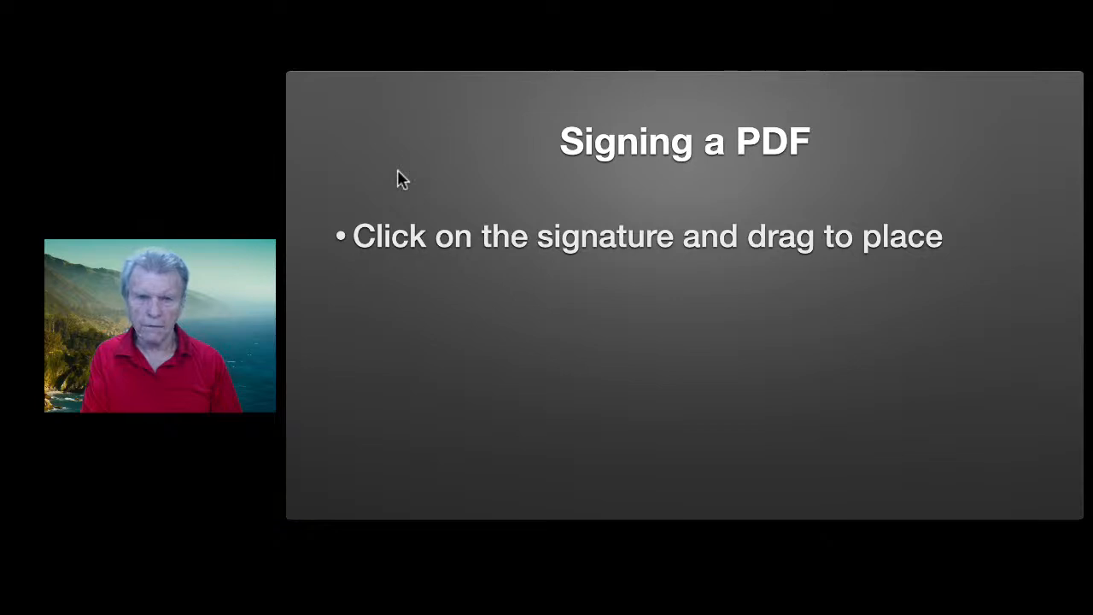
Reveal the family signatures, Create initials and corner-handle resizing tips on the slide
left_click(399, 178)
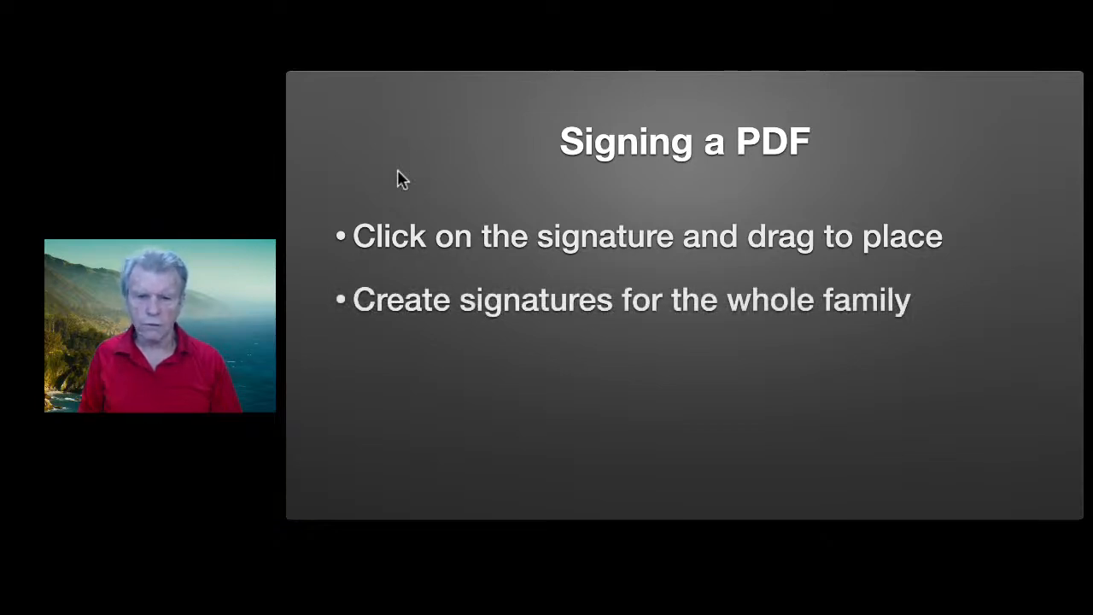
left_click(399, 171)
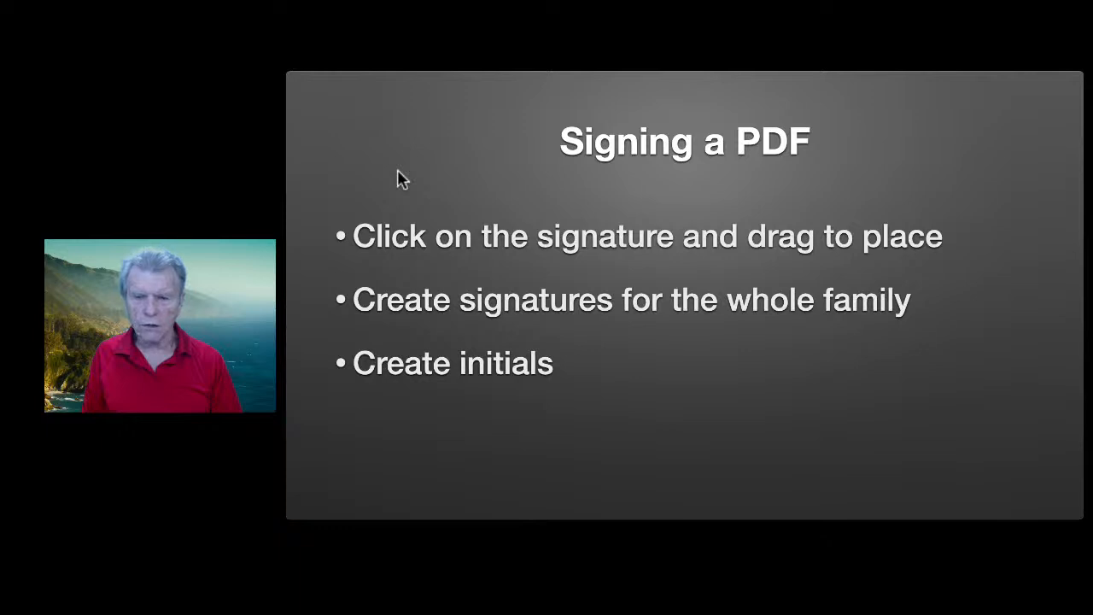
left_click(398, 172)
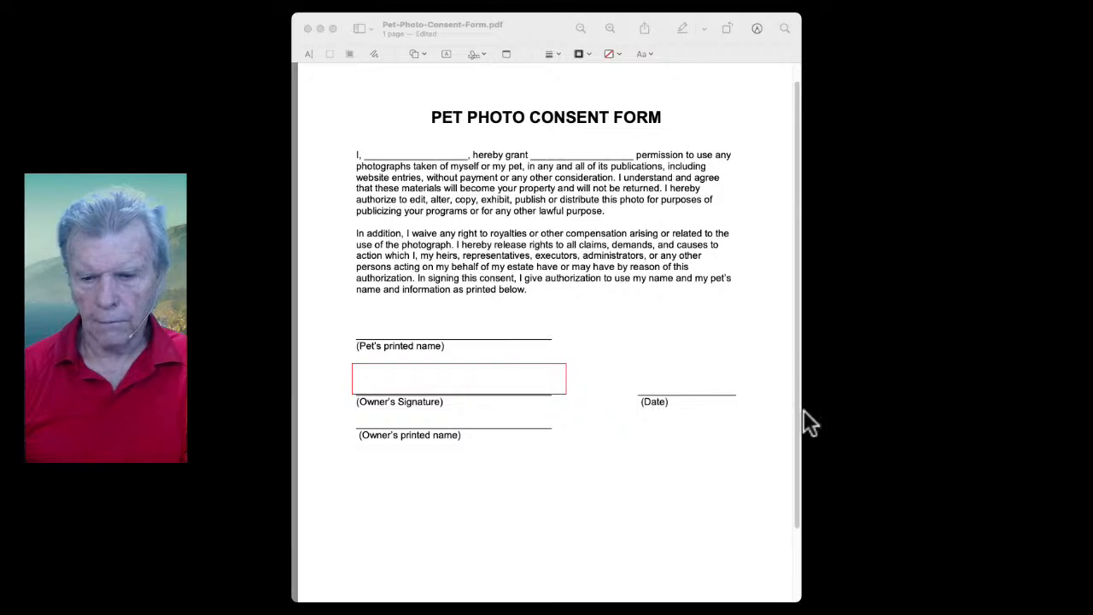
Bring the consent form forward and try typing the owner's first name into the blank, then erase it
key("super+Tab")
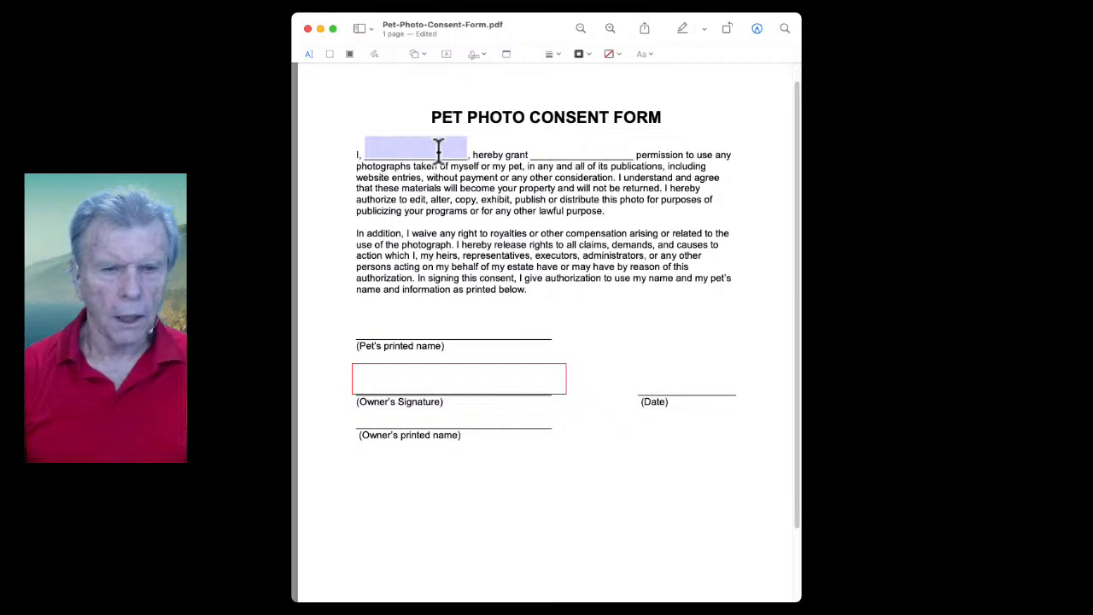
left_click(374, 145)
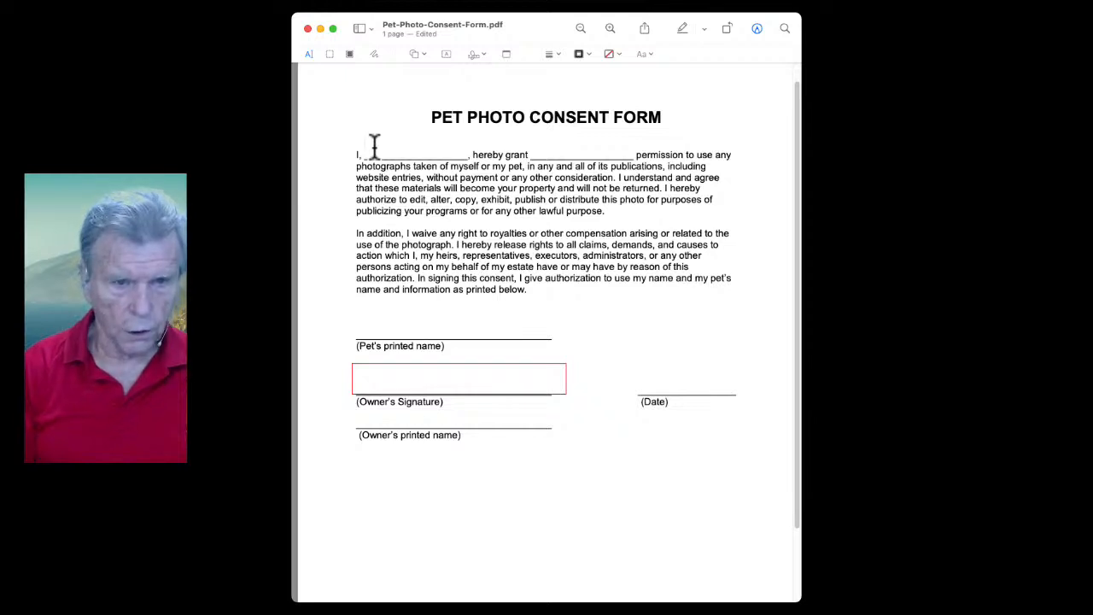
type("Roger")
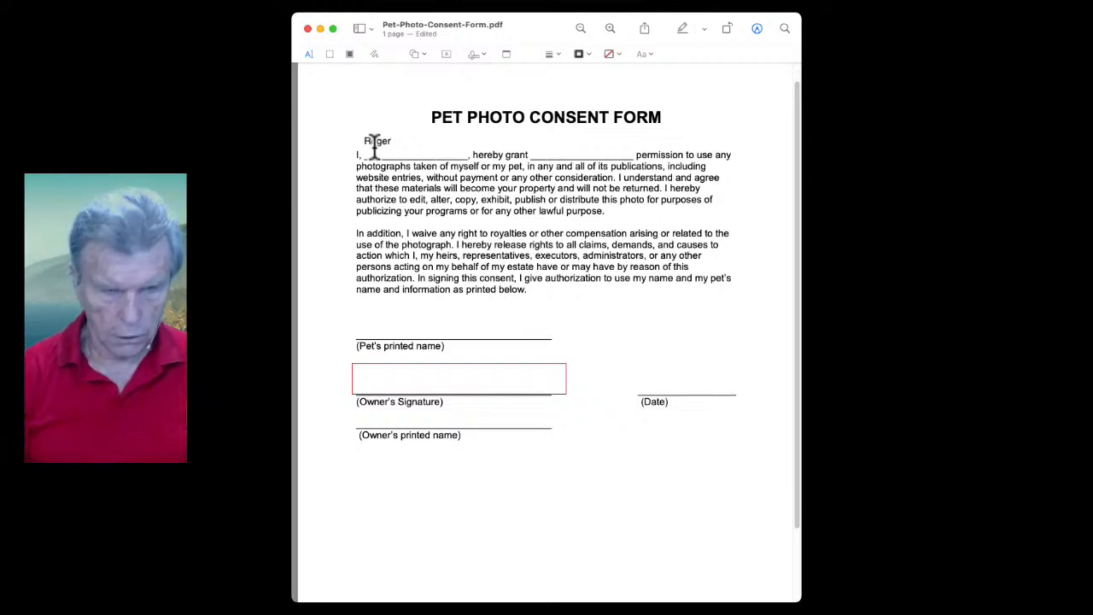
key("BackSpace")
key("BackSpace")
key("BackSpace")
key("BackSpace")
key("BackSpace")
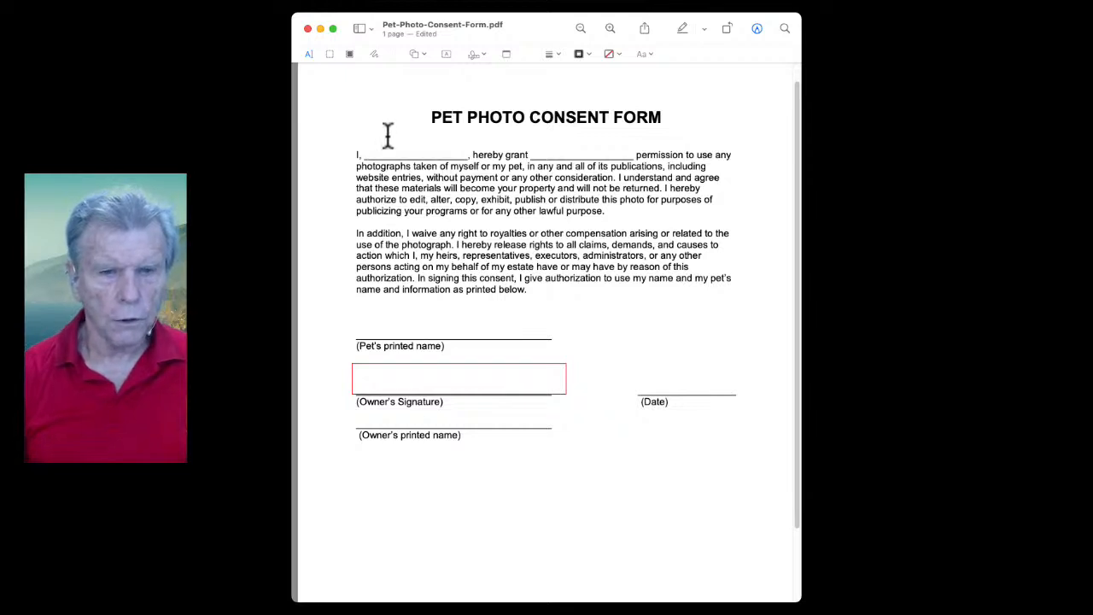
Add a text box with the owner's full name and drag it onto the blank after 'I,'
left_click(444, 56)
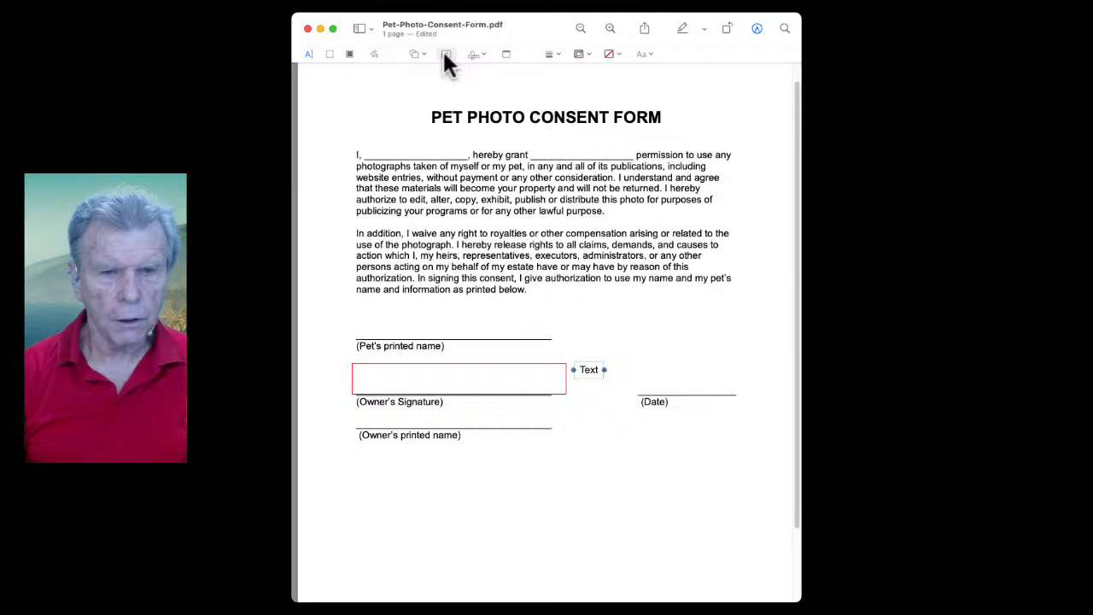
left_click(586, 371)
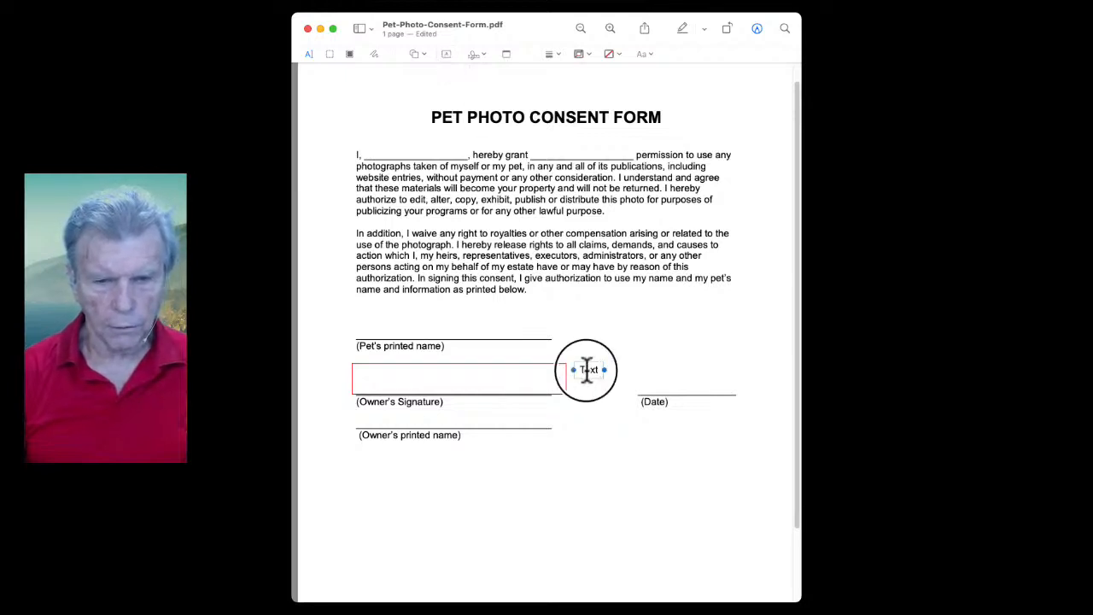
left_click(586, 371)
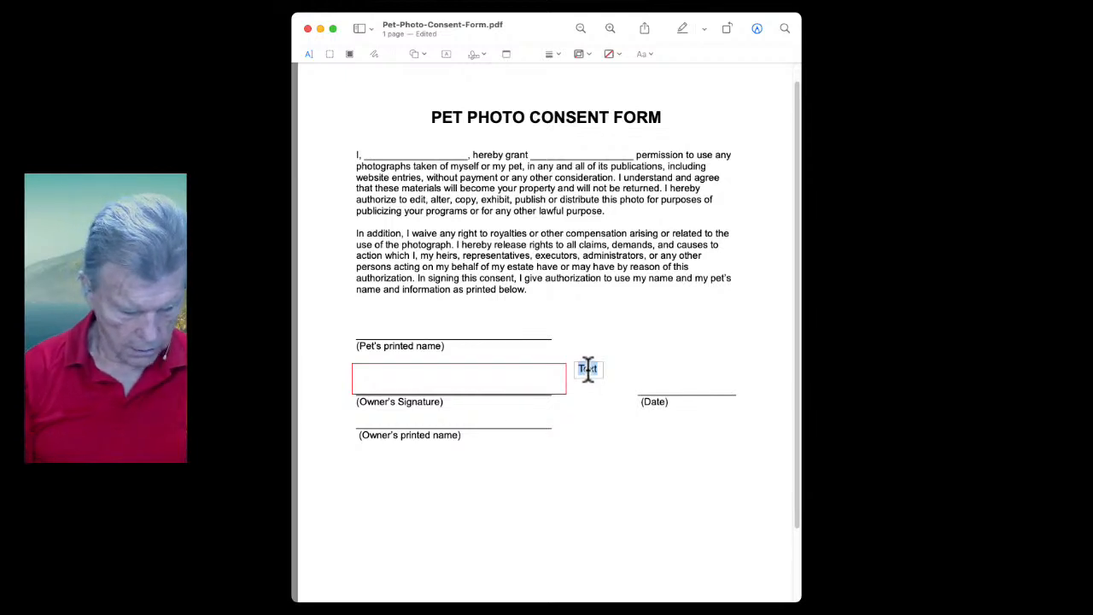
key("BackSpace")
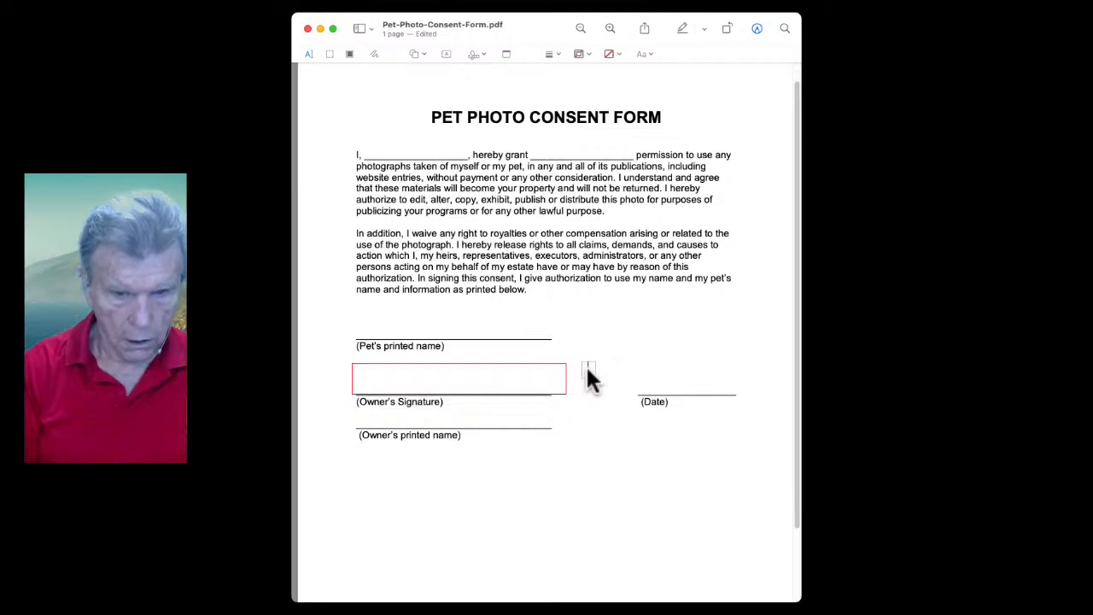
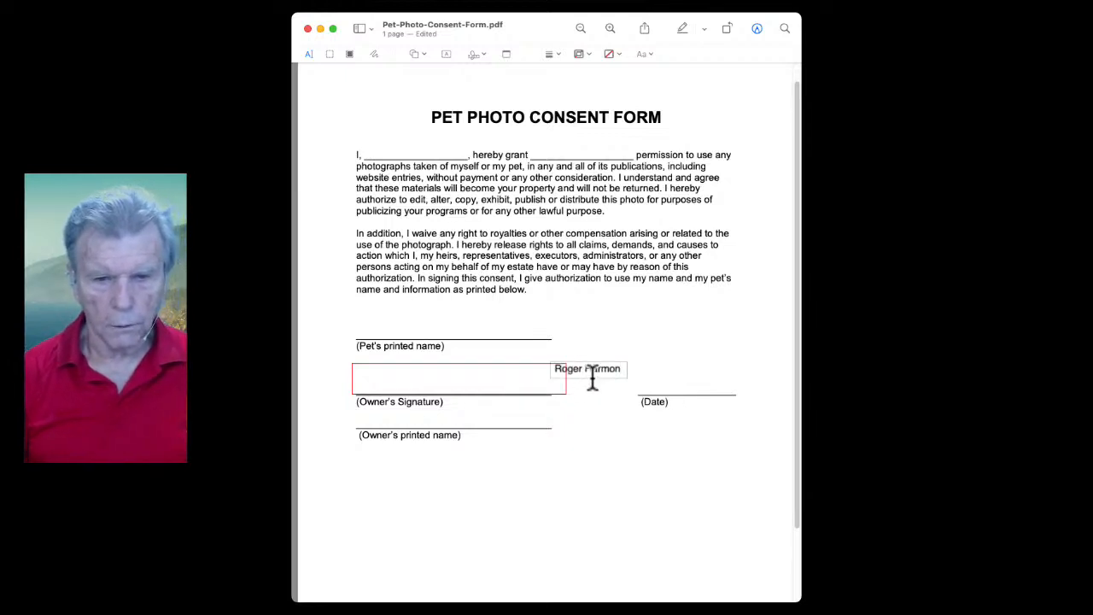
left_click(585, 398)
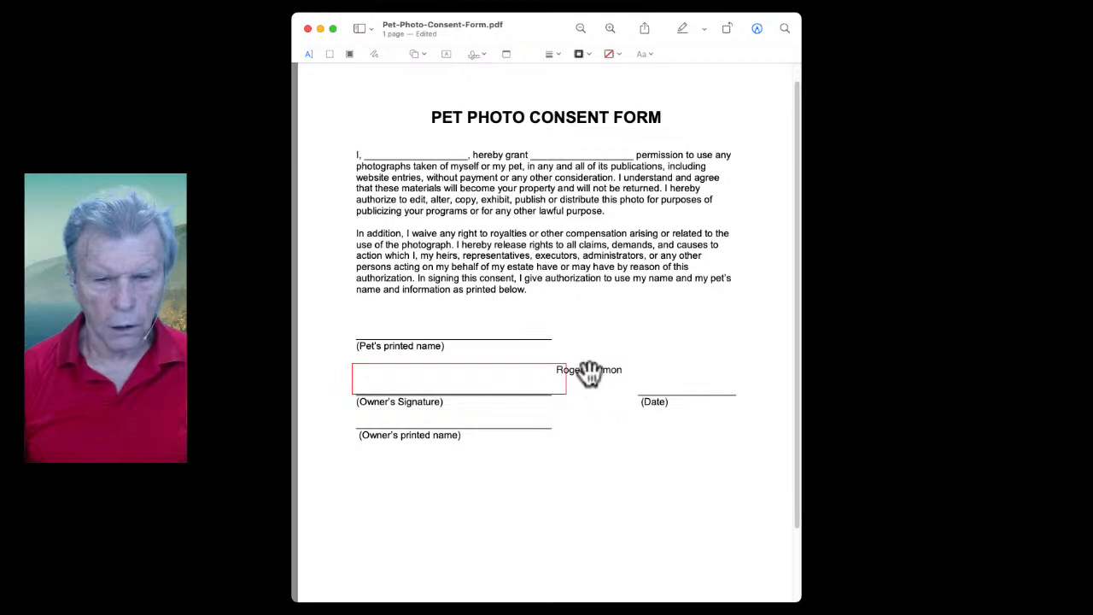
mouse_move(590, 369)
left_mouse_down()
mouse_move(415, 183)
mouse_move(414, 157)
left_mouse_up()
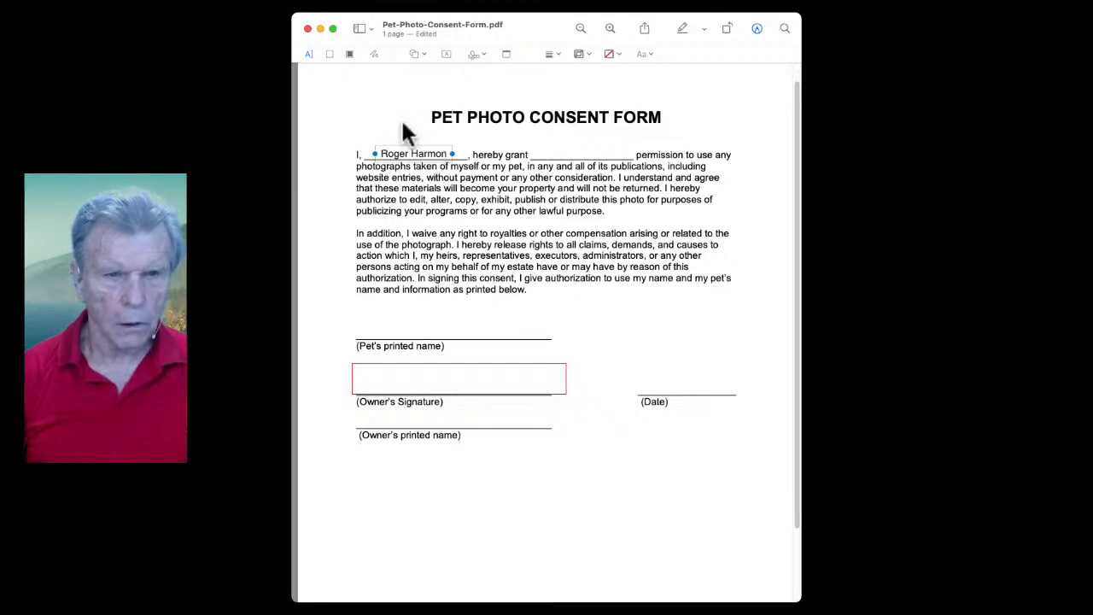
Add a 'GoFor Productions' text box and drop it on the blank after 'hereby grant'
left_click(444, 54)
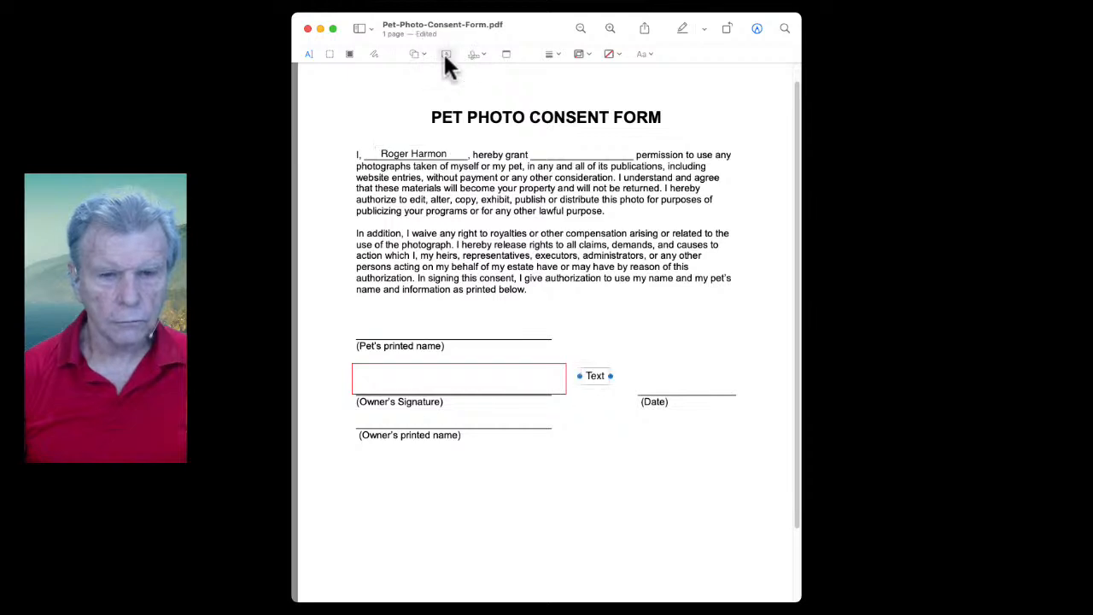
double_click(592, 377)
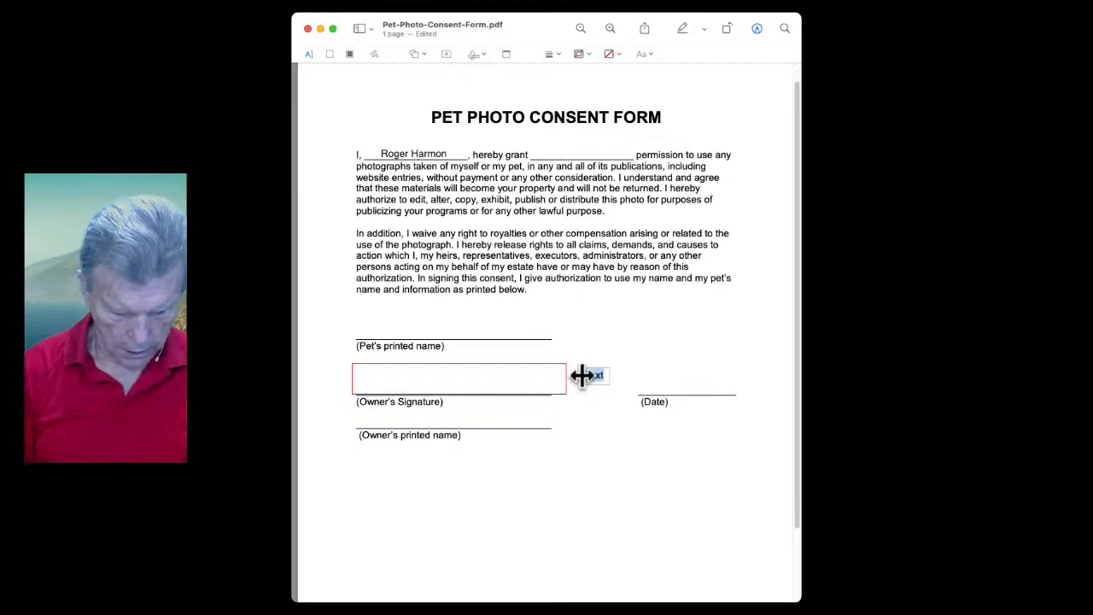
type("GoF")
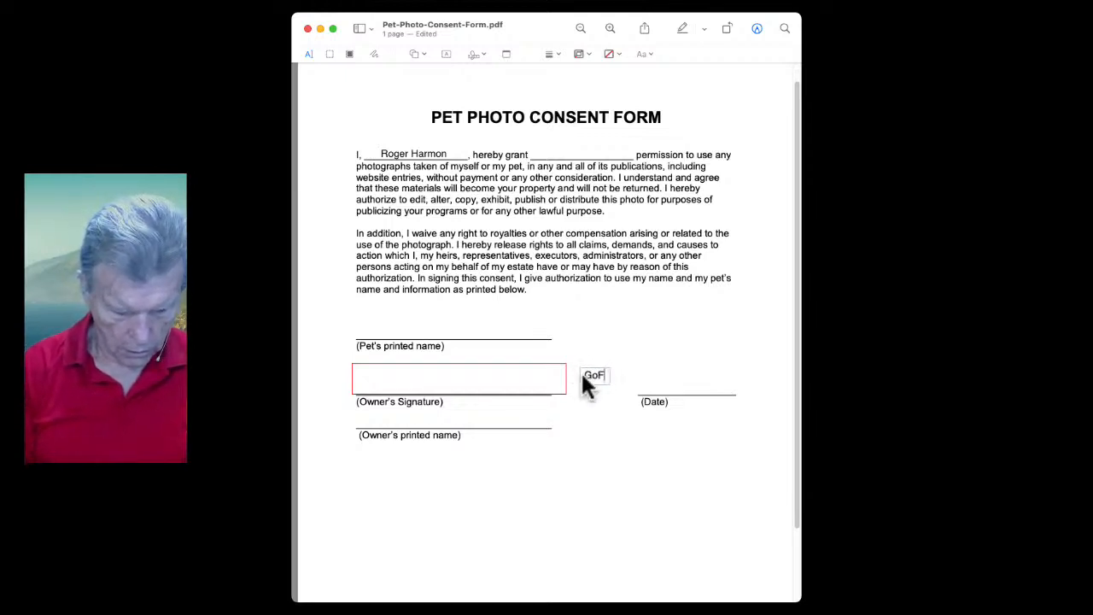
type("or")
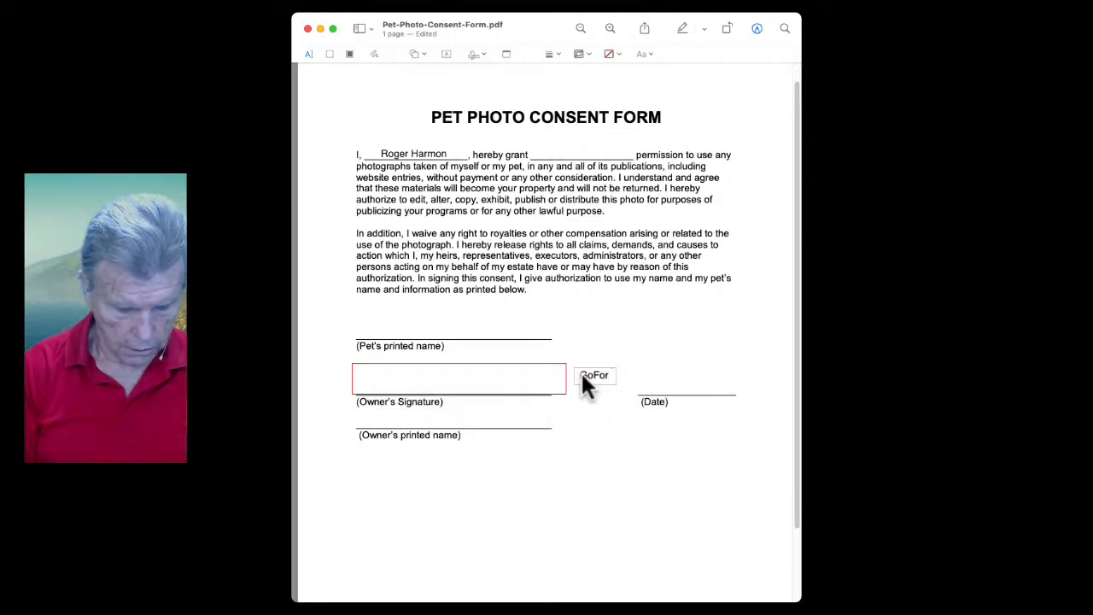
type(" Pro")
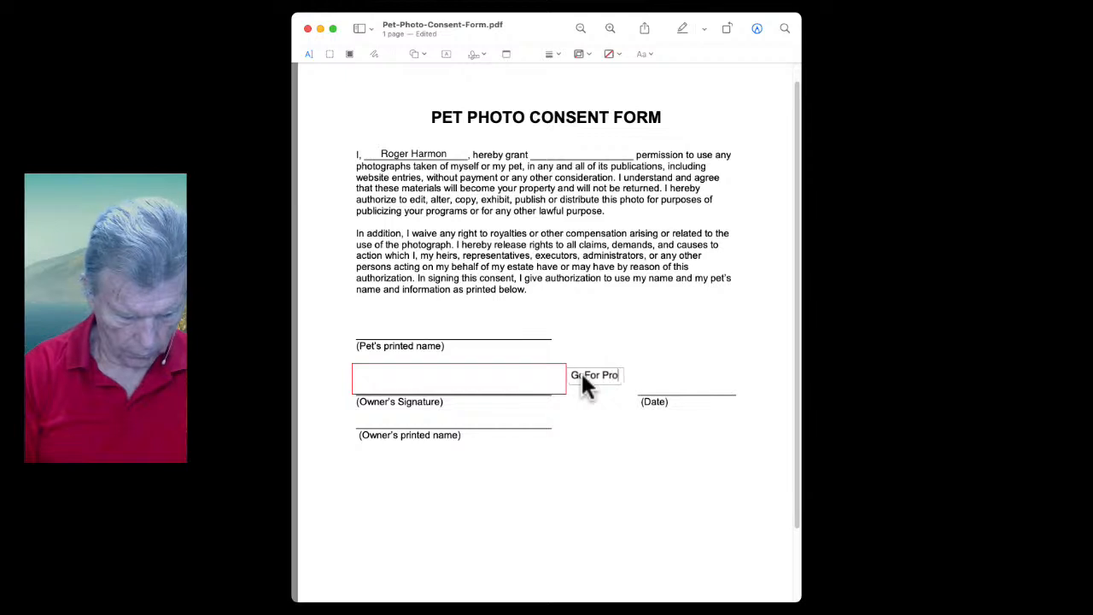
type("ductions")
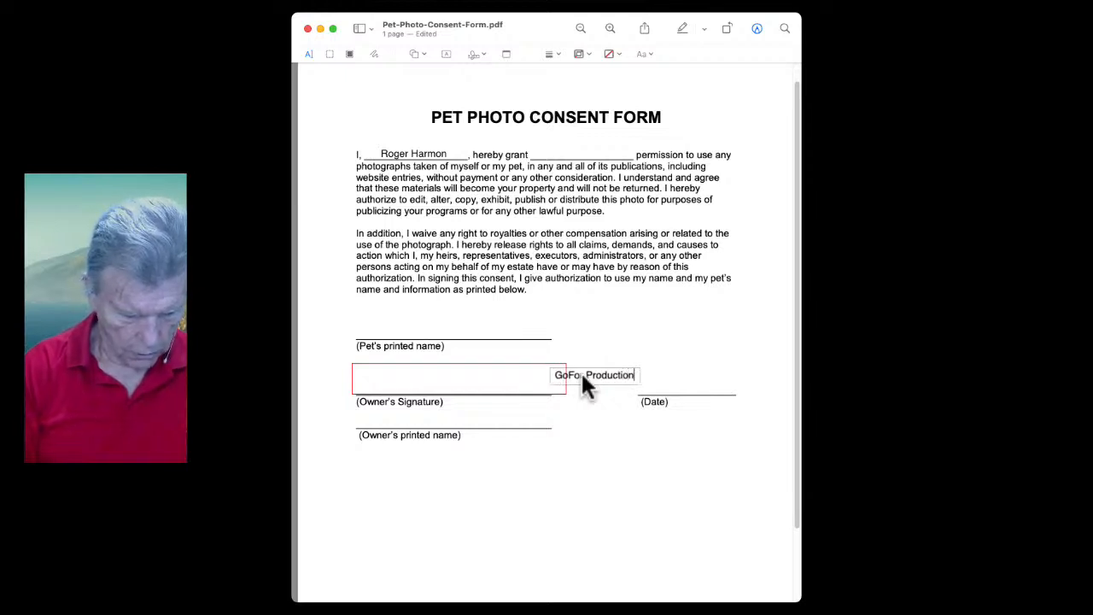
left_click(597, 437)
left_click_drag(586, 379, 578, 156)
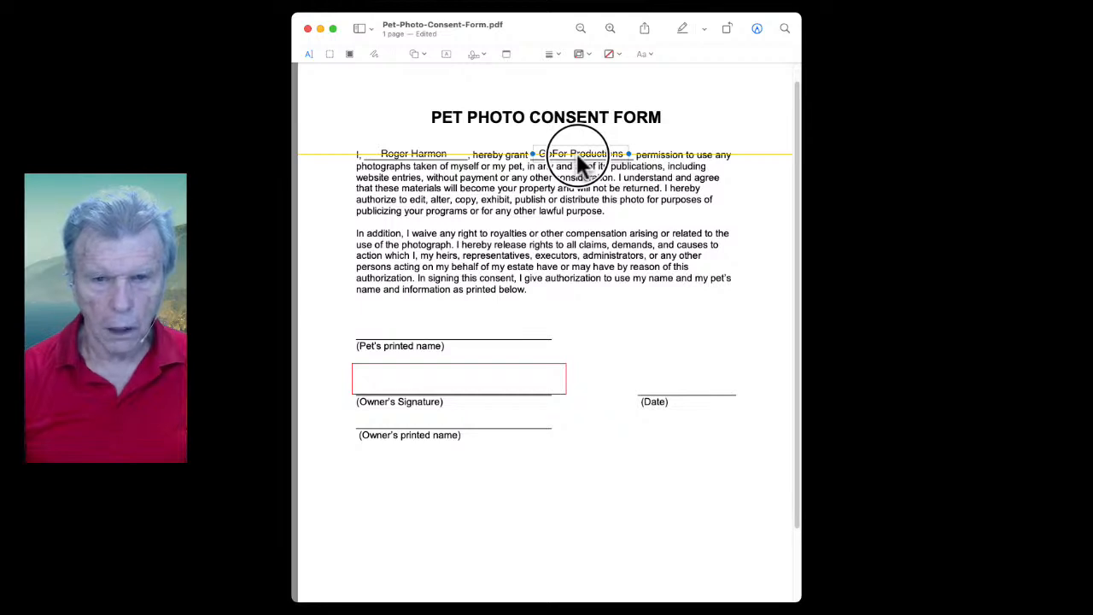
left_click_drag(577, 155, 578, 154)
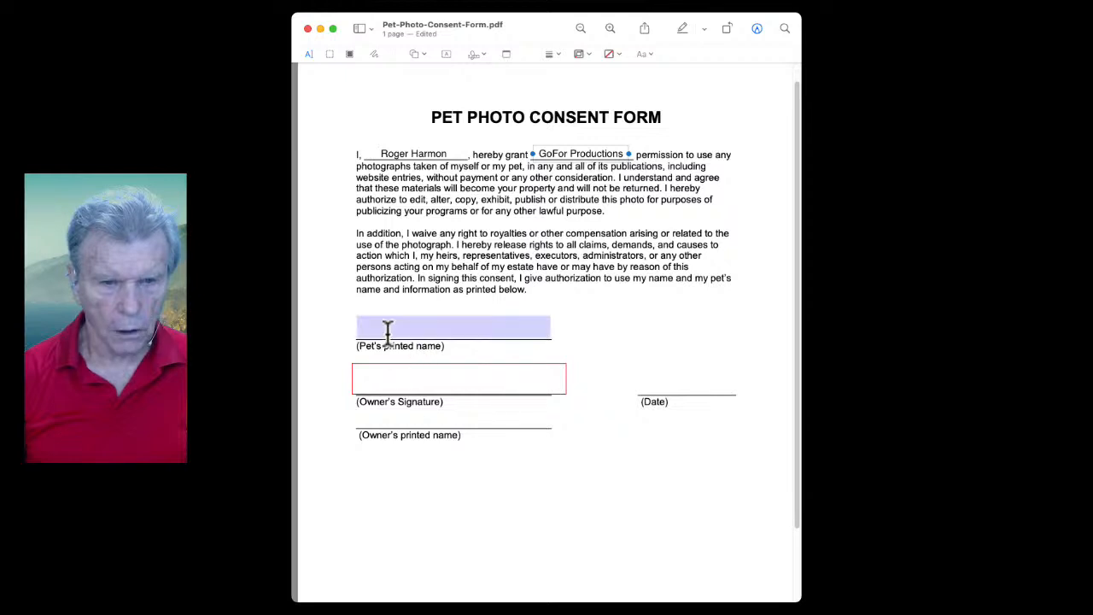
Add a 'Fido' text box and place it on the Pet's printed name line
left_click(446, 54)
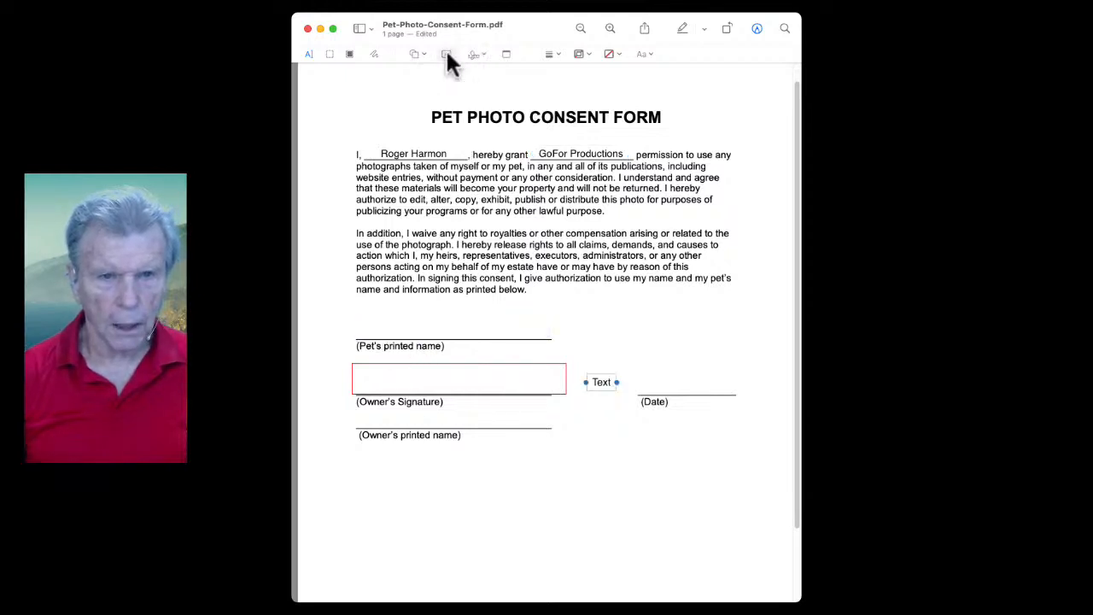
double_click(601, 383)
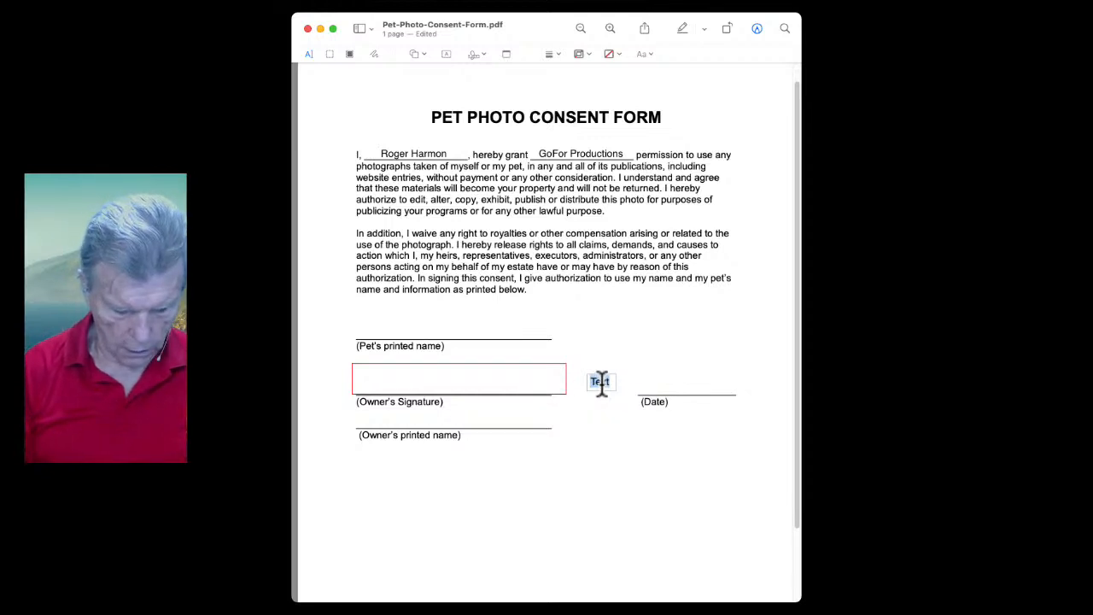
type("Fido")
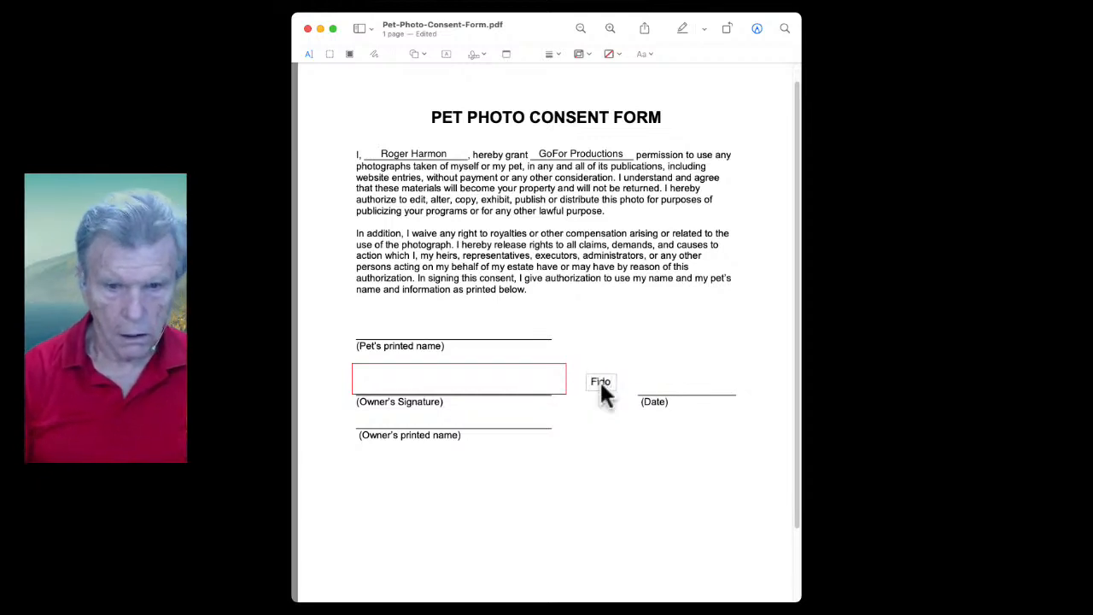
left_click(615, 408)
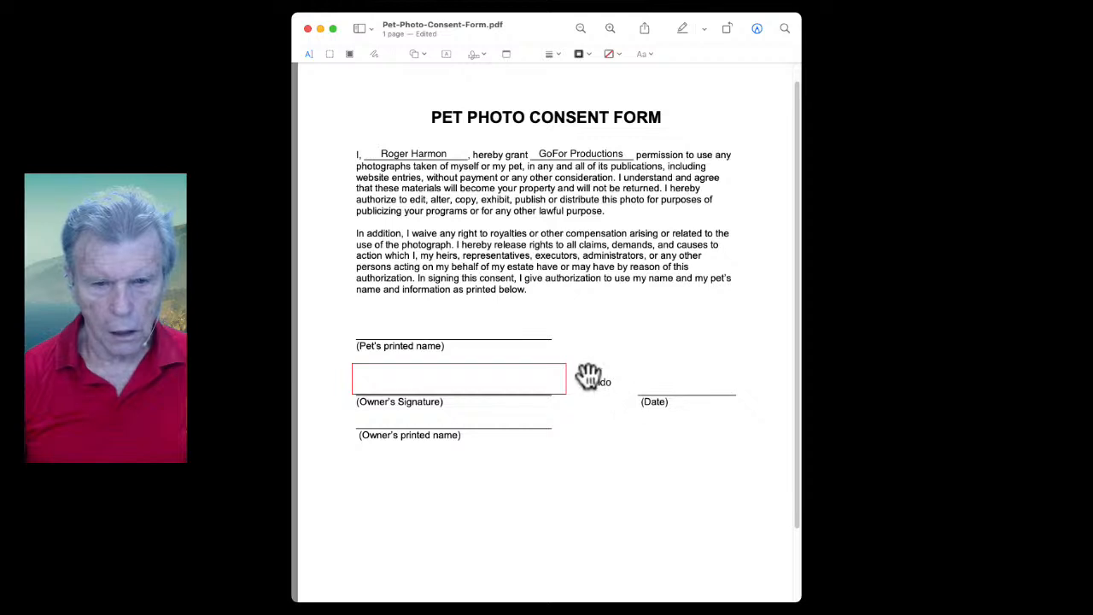
left_click_drag(601, 383, 386, 331)
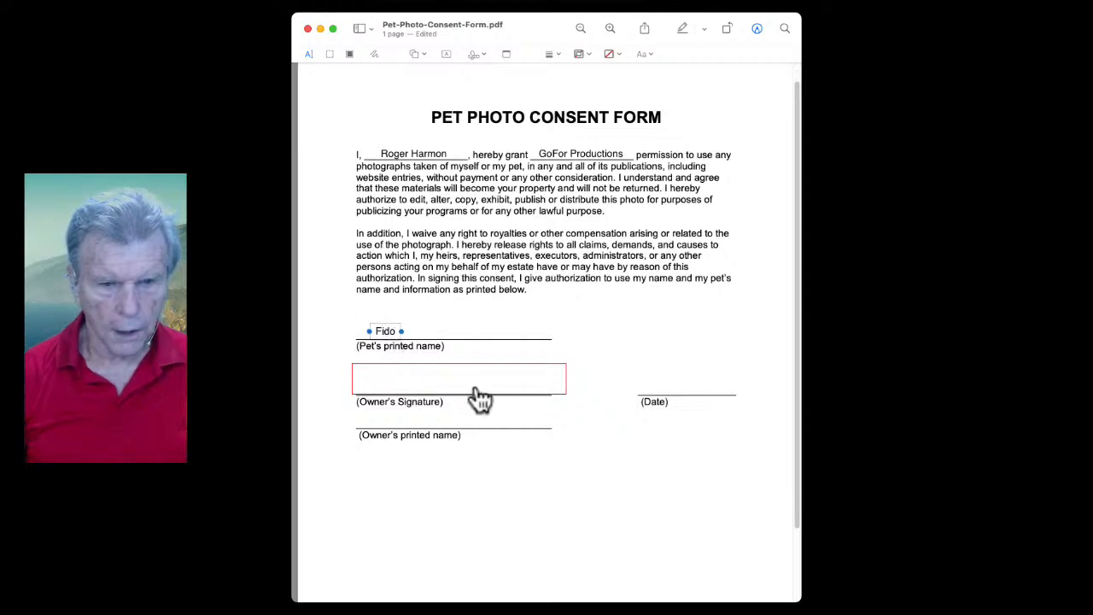
Place the second saved signature, enlarged, on the Owner's Signature line and add a new text box
left_click(474, 55)
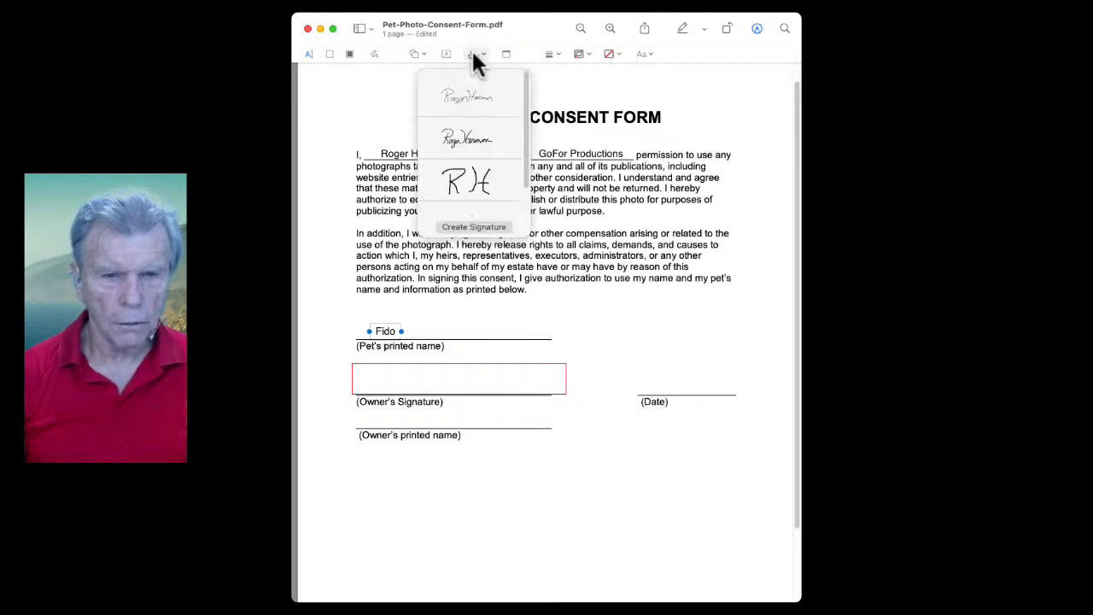
left_click(466, 138)
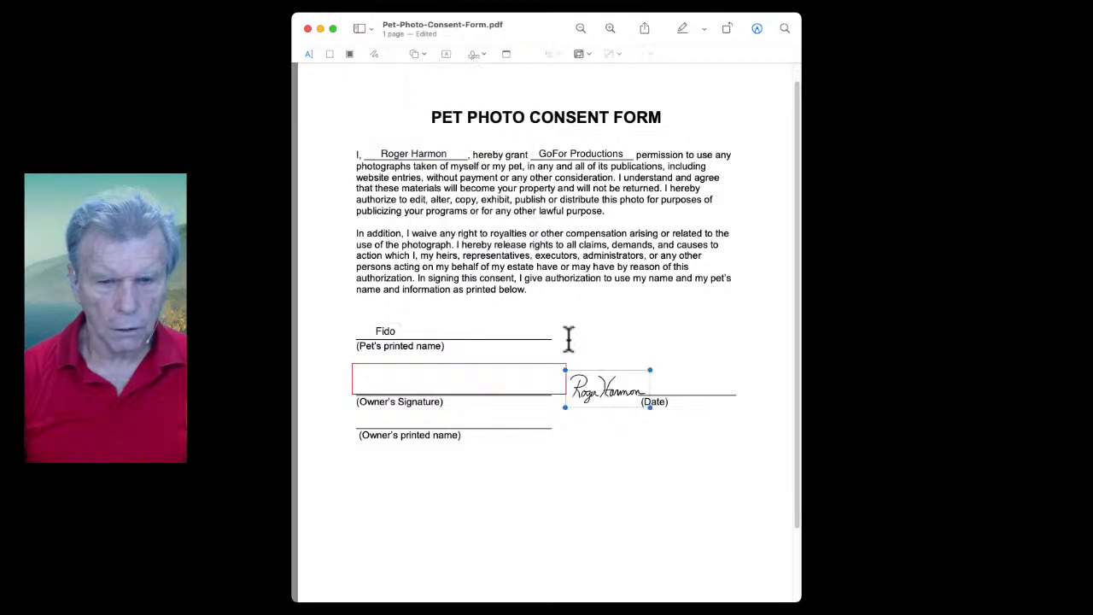
mouse_move(649, 369)
left_mouse_down()
mouse_move(736, 307)
mouse_move(688, 353)
mouse_move(649, 345)
mouse_move(670, 345)
mouse_move(654, 358)
left_mouse_up()
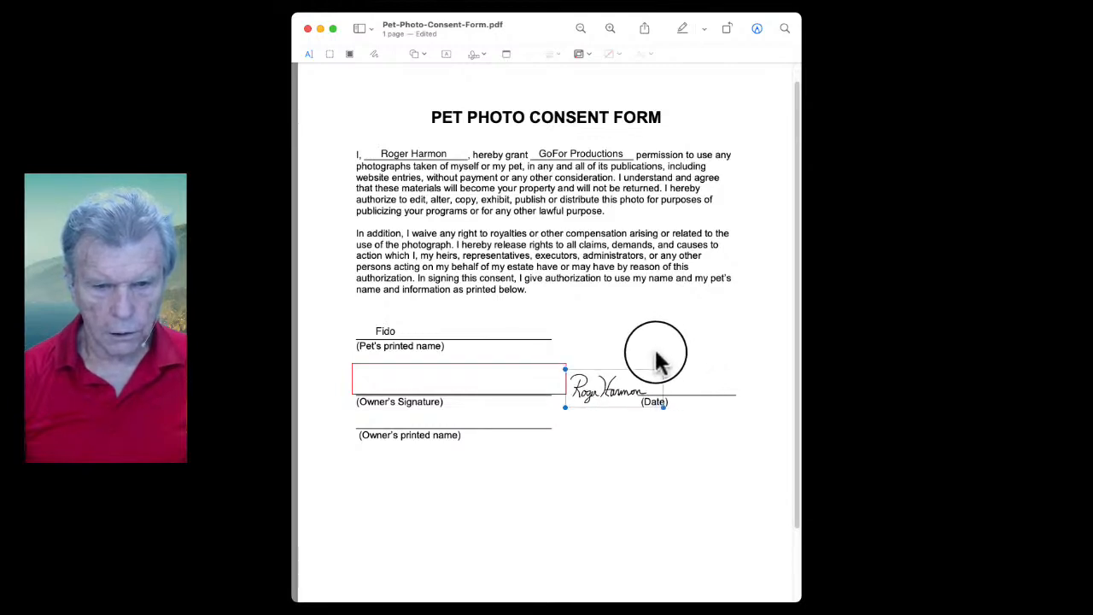
left_click_drag(621, 391, 412, 378)
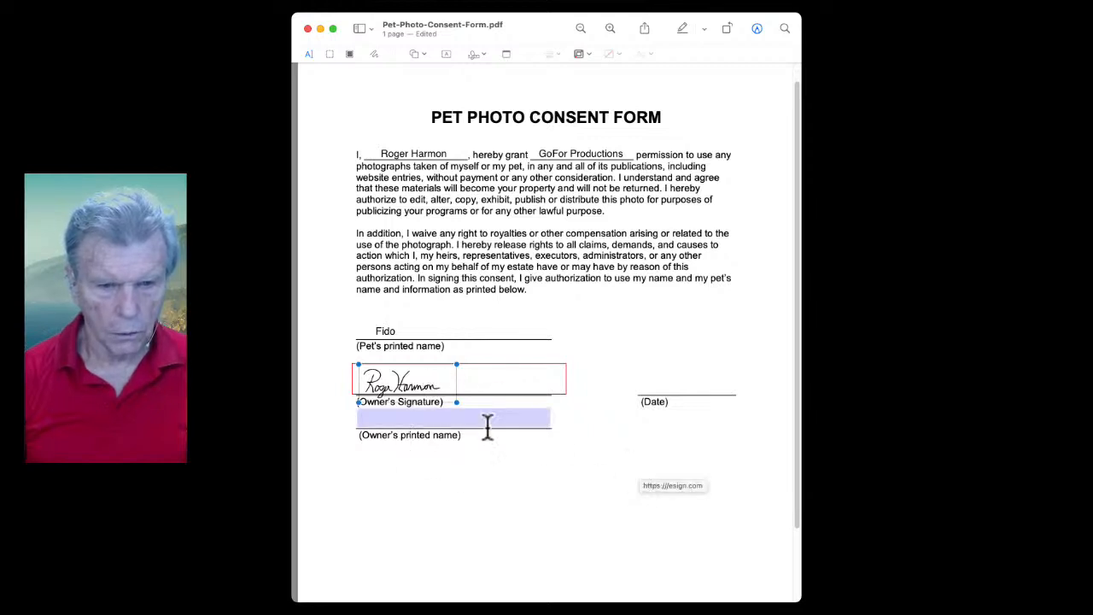
left_click(444, 54)
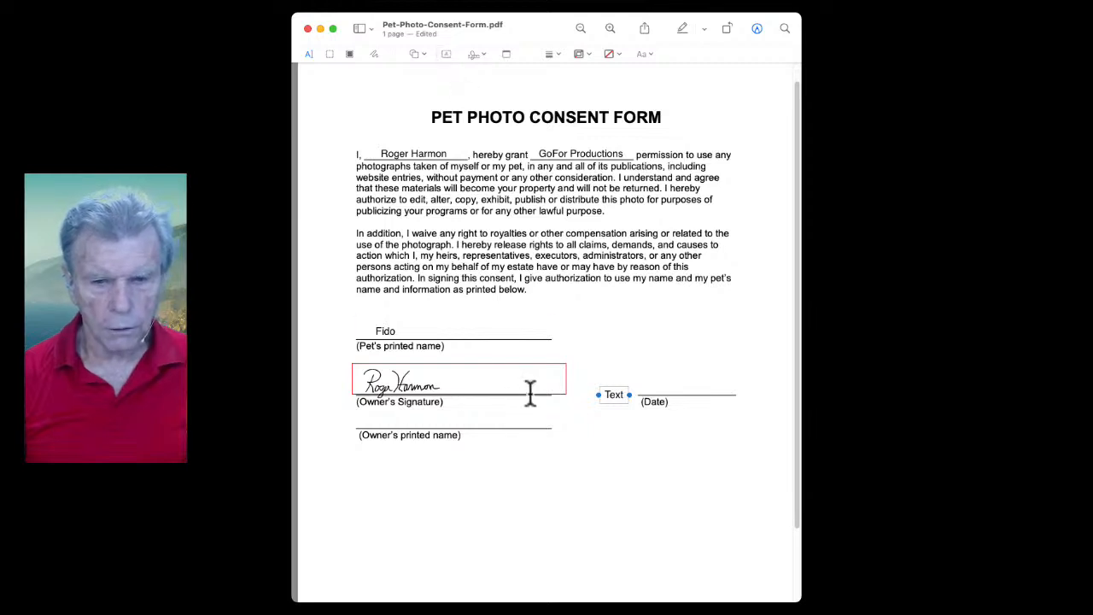
Type the owner's full name in the text box and position it on the Owner's printed name line
left_click(612, 395)
double_click(612, 395)
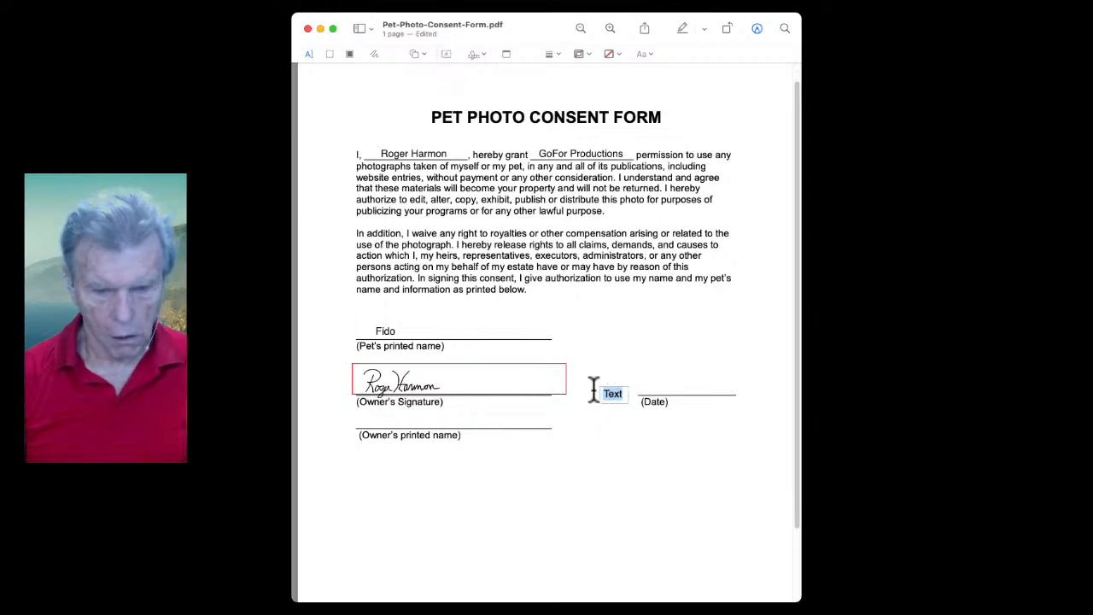
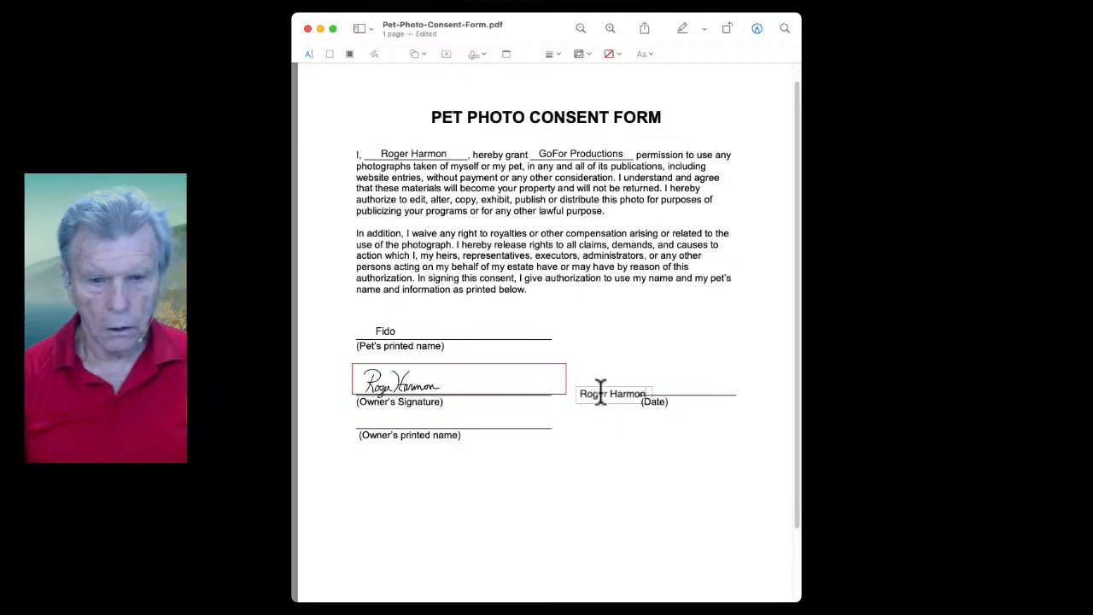
left_click_drag(606, 393, 399, 423)
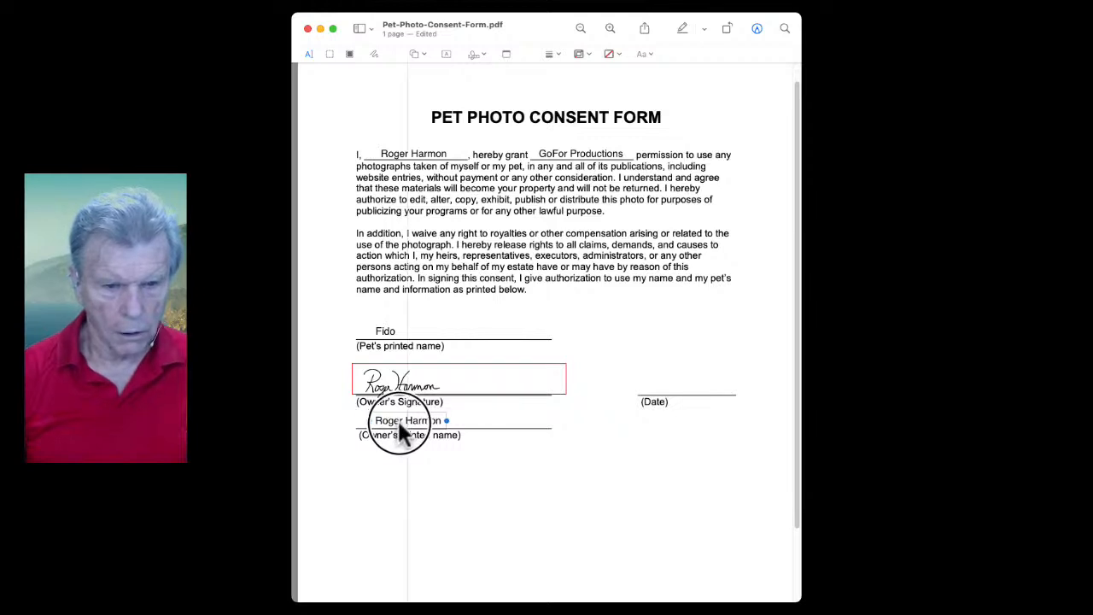
key("Up")
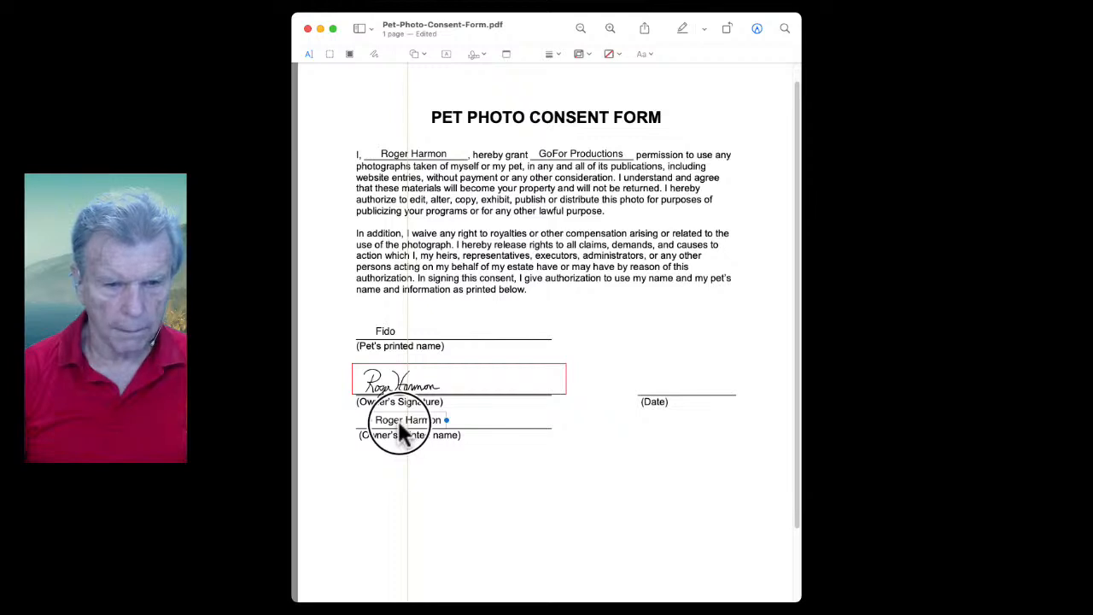
left_click_drag(399, 424, 399, 423)
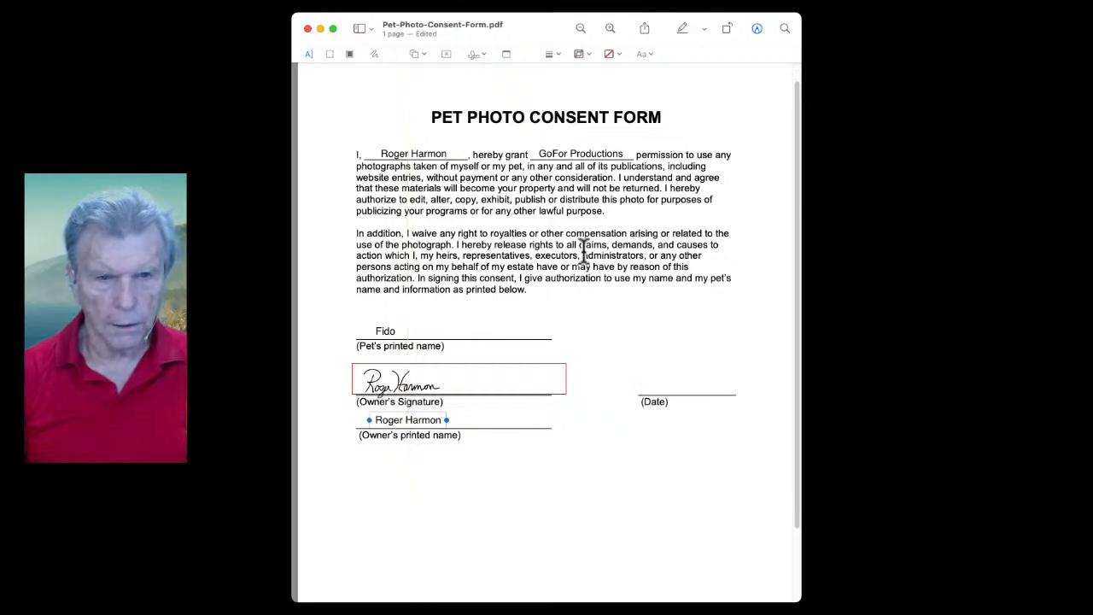
Add a '6/21/2022' text box on the Date line, then return to the Signing a PDF slide
left_click(444, 51)
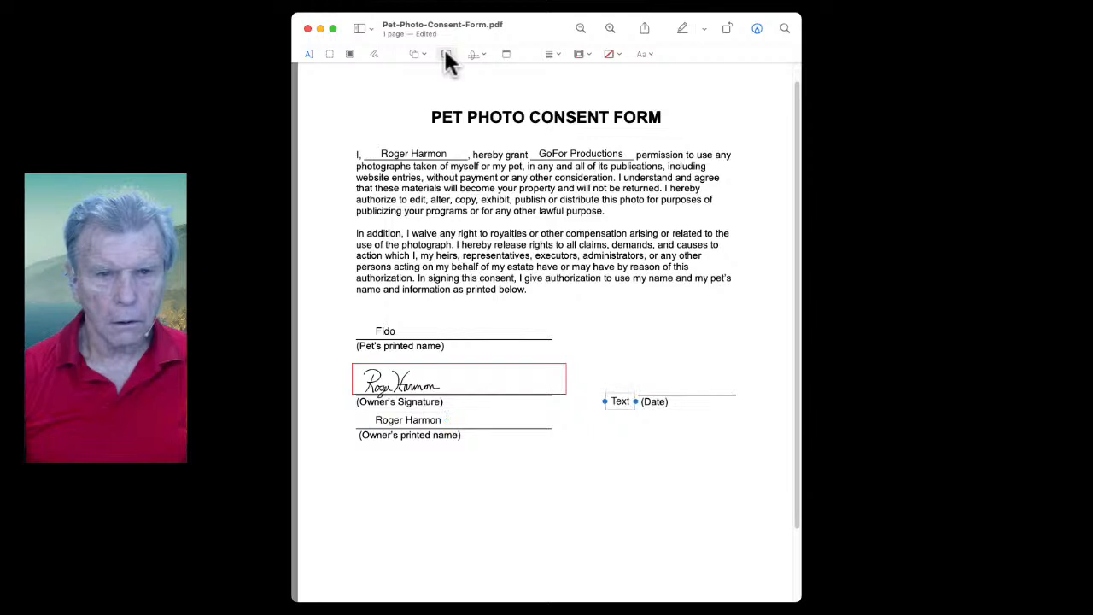
double_click(622, 402)
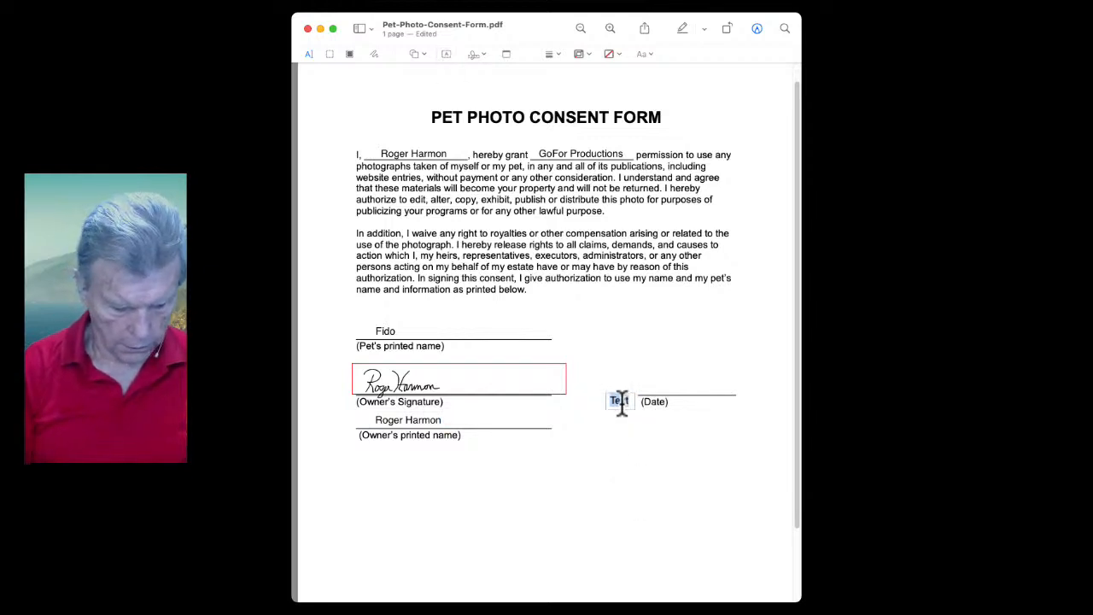
type("6")
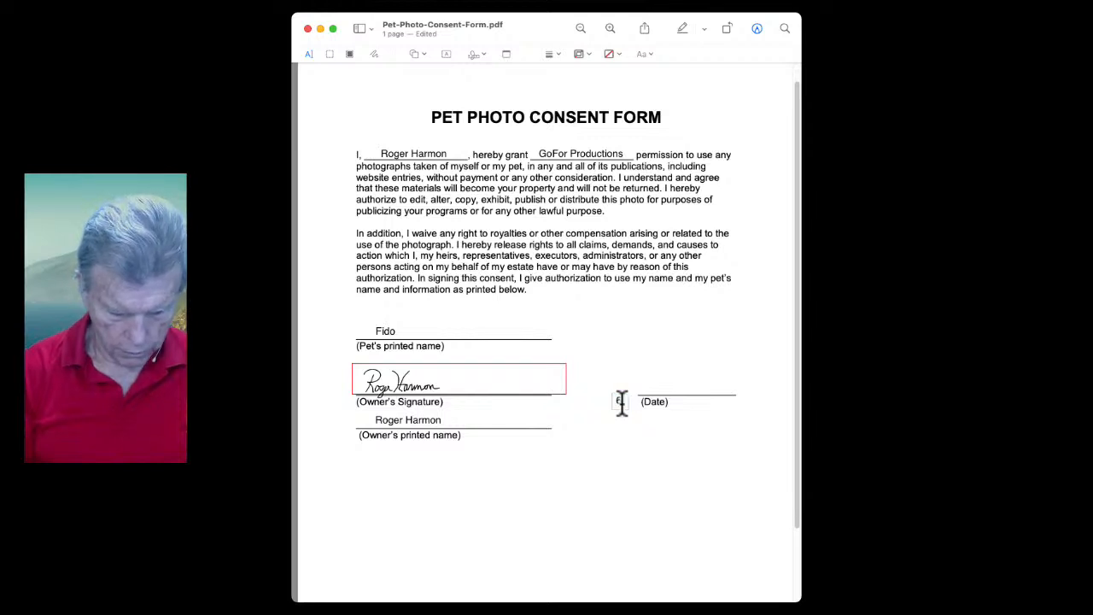
type("/")
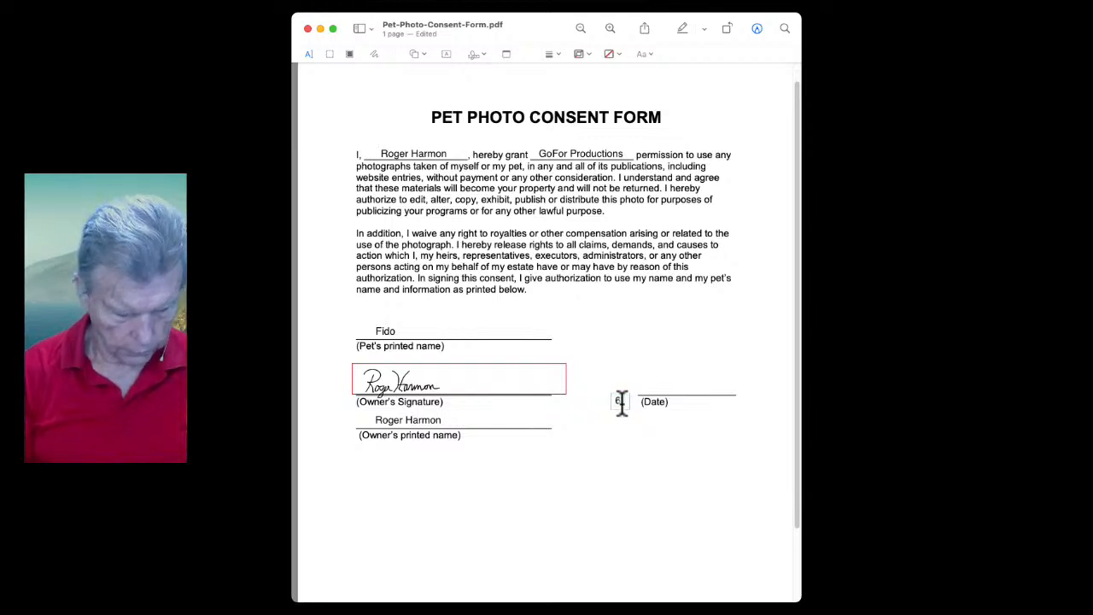
type("21/")
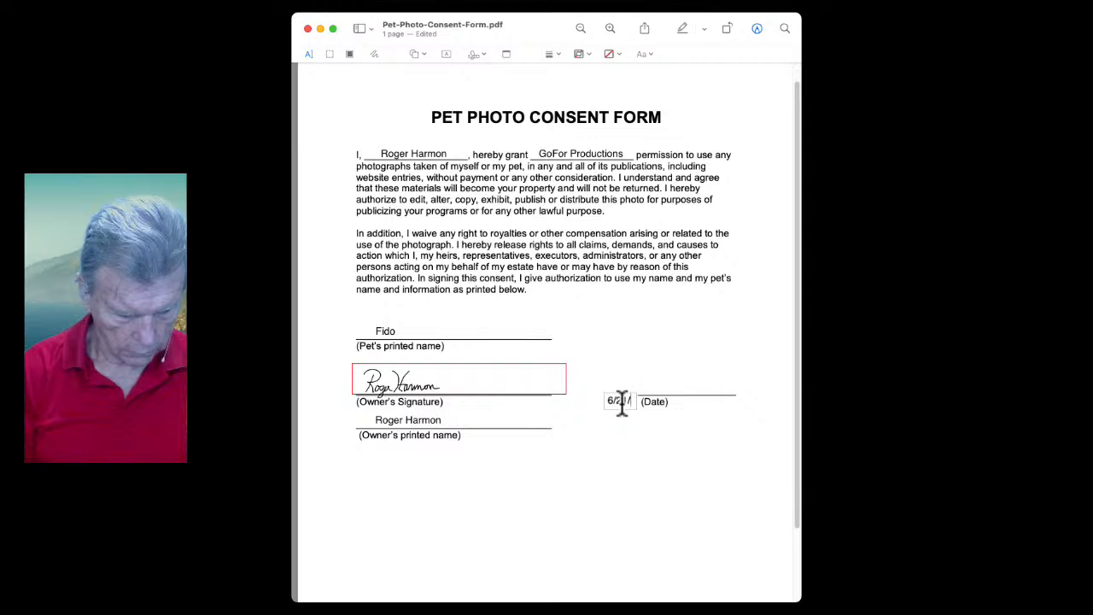
type("2022")
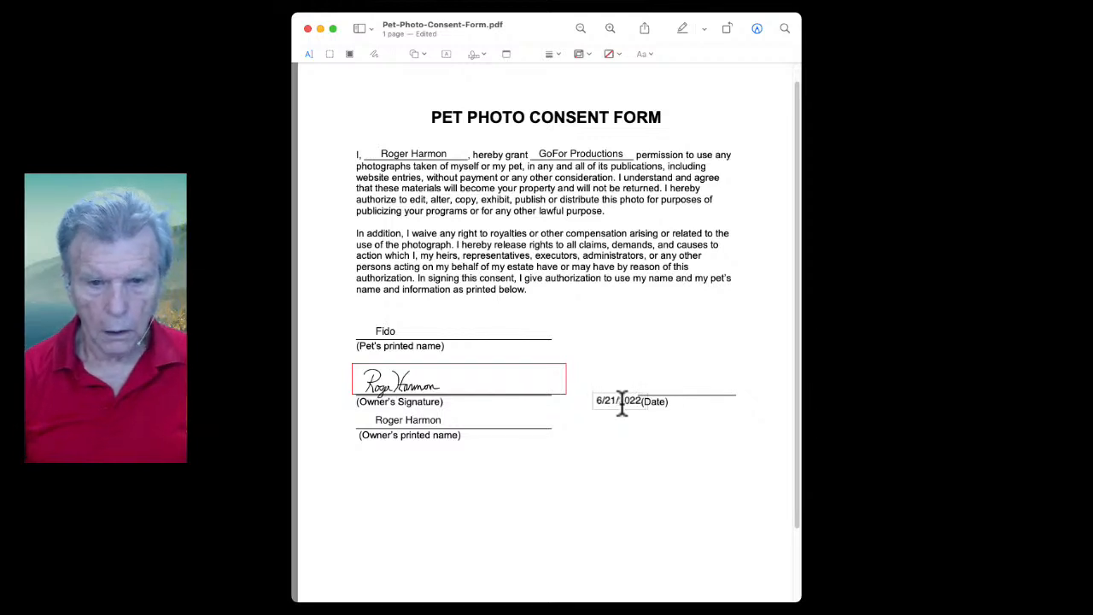
mouse_move(615, 401)
left_mouse_down()
mouse_move(655, 389)
mouse_move(684, 400)
left_mouse_up()
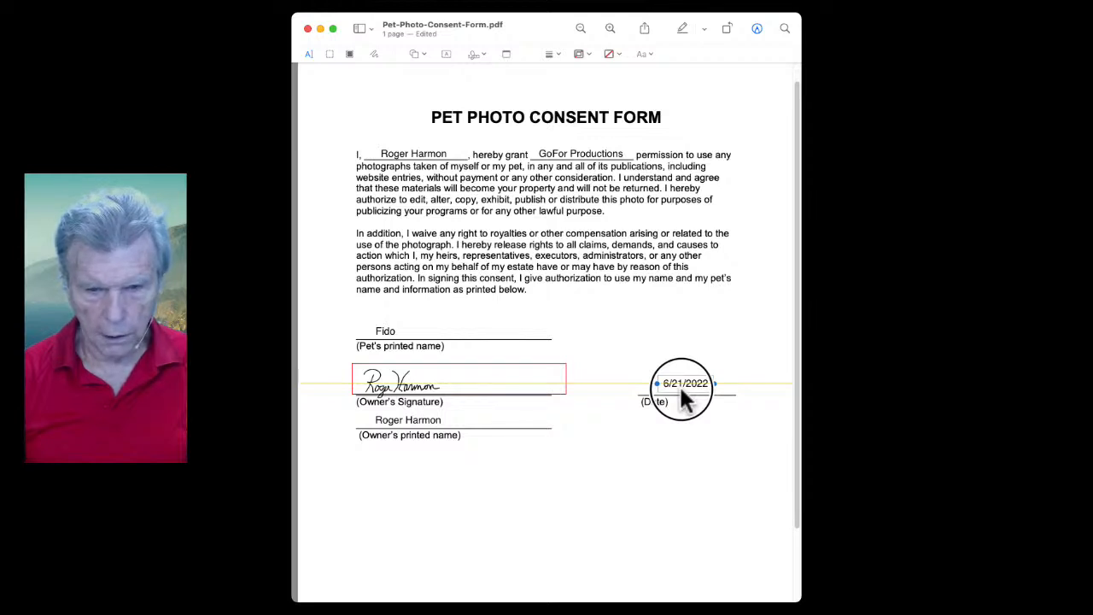
left_click_drag(679, 384, 679, 384)
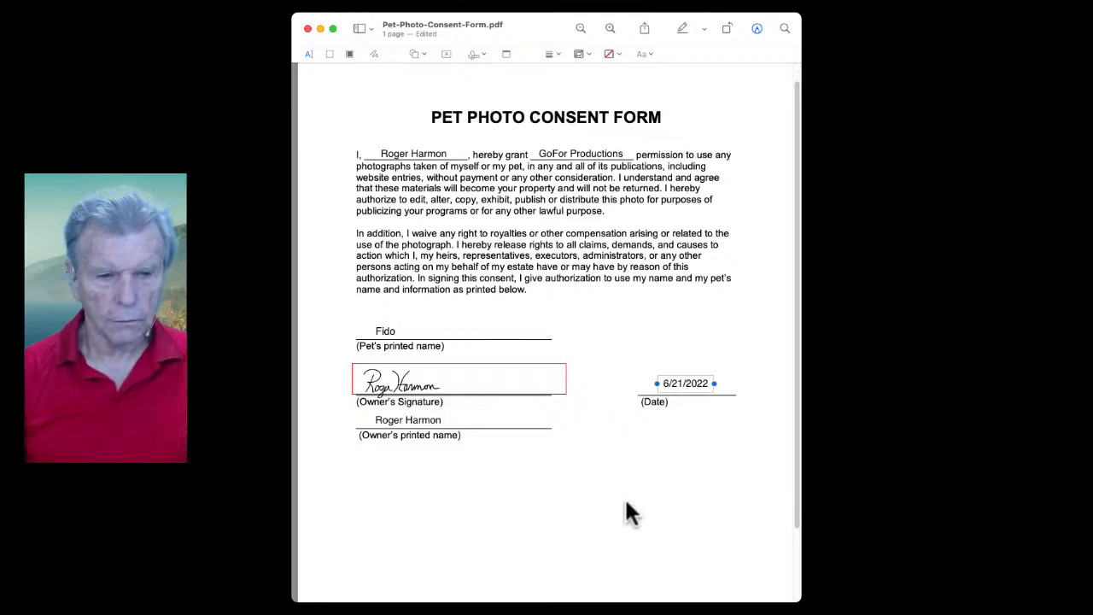
left_click(224, 435)
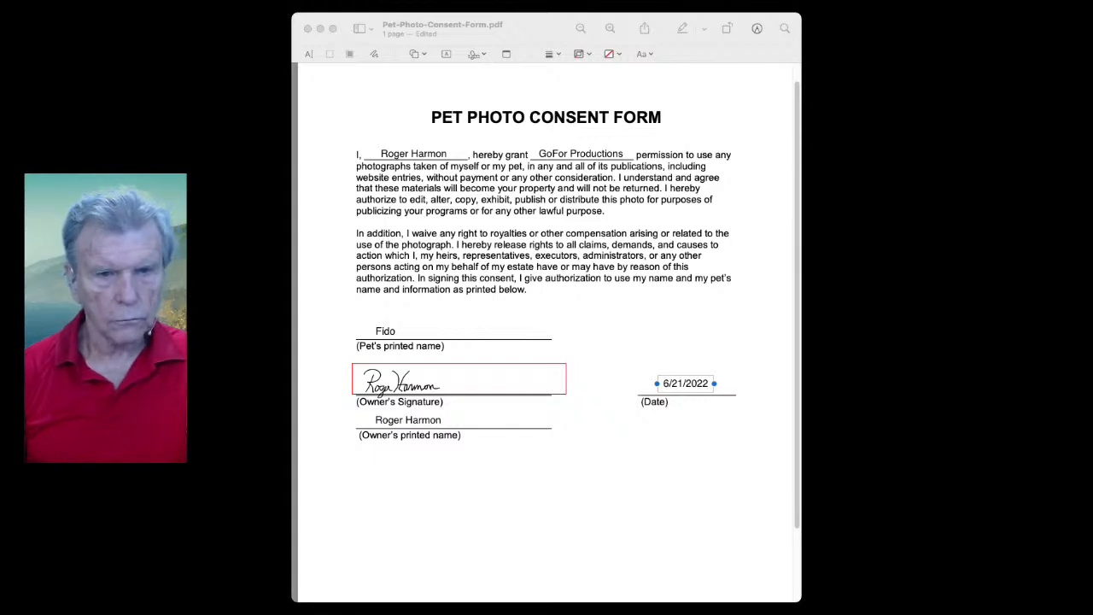
left_click(342, 386)
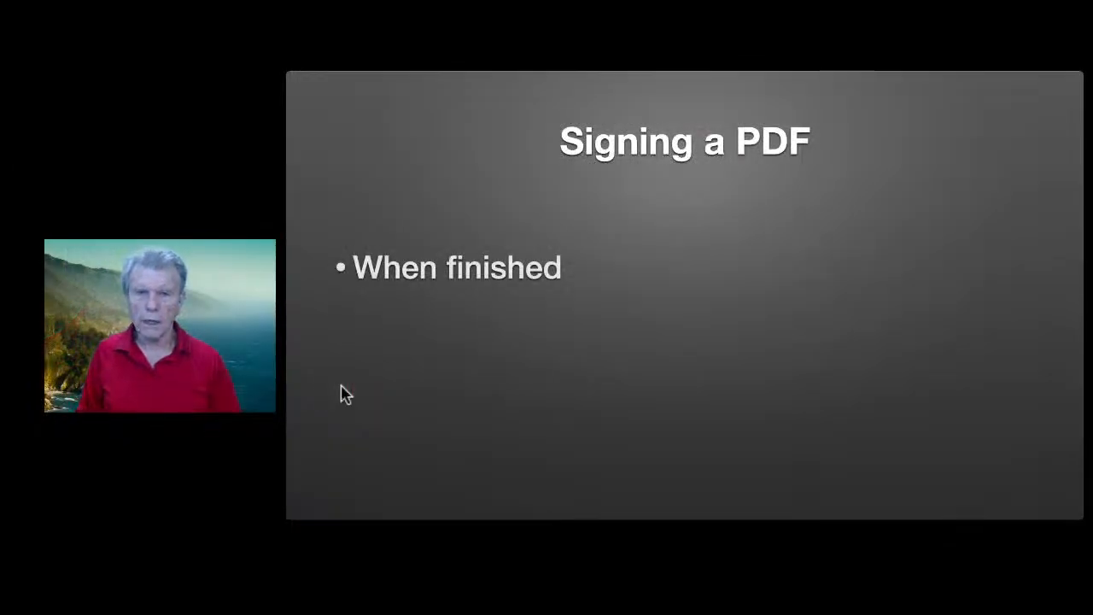